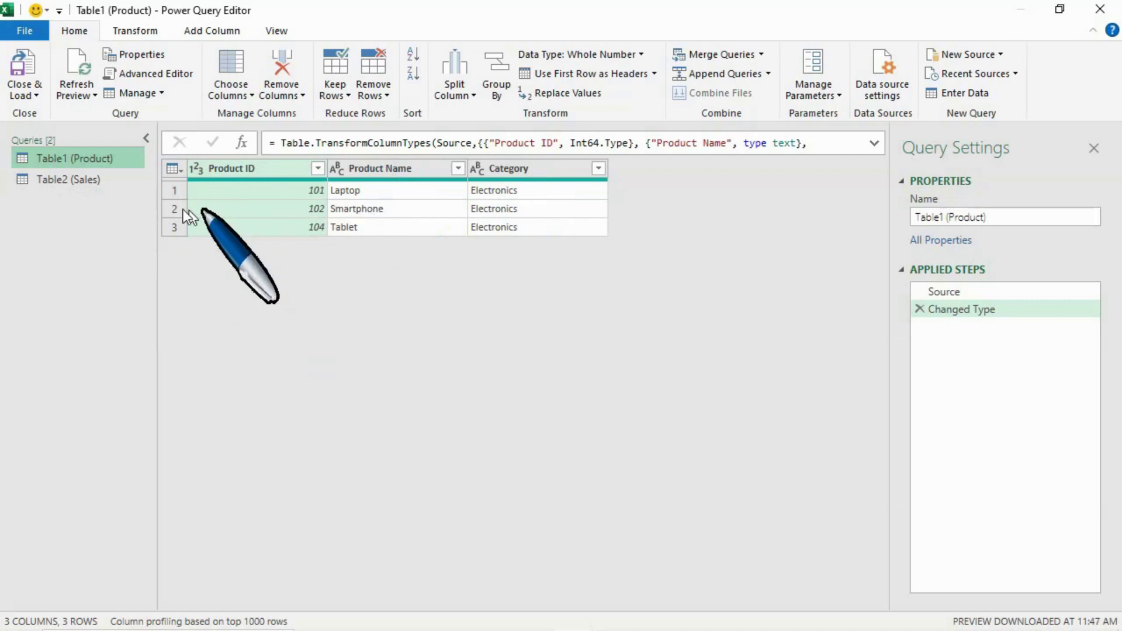
- Start merging queries as a new query, with Table1 (Product) as the first table and Table2 (Sales) as the second
left_click(104, 181)
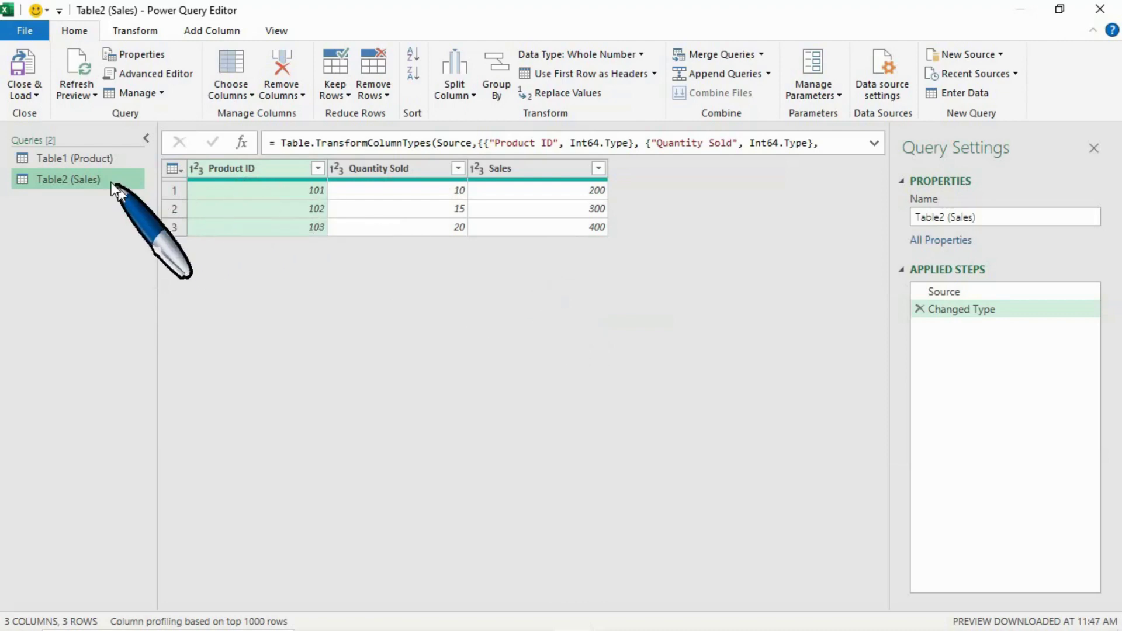
left_click(89, 160)
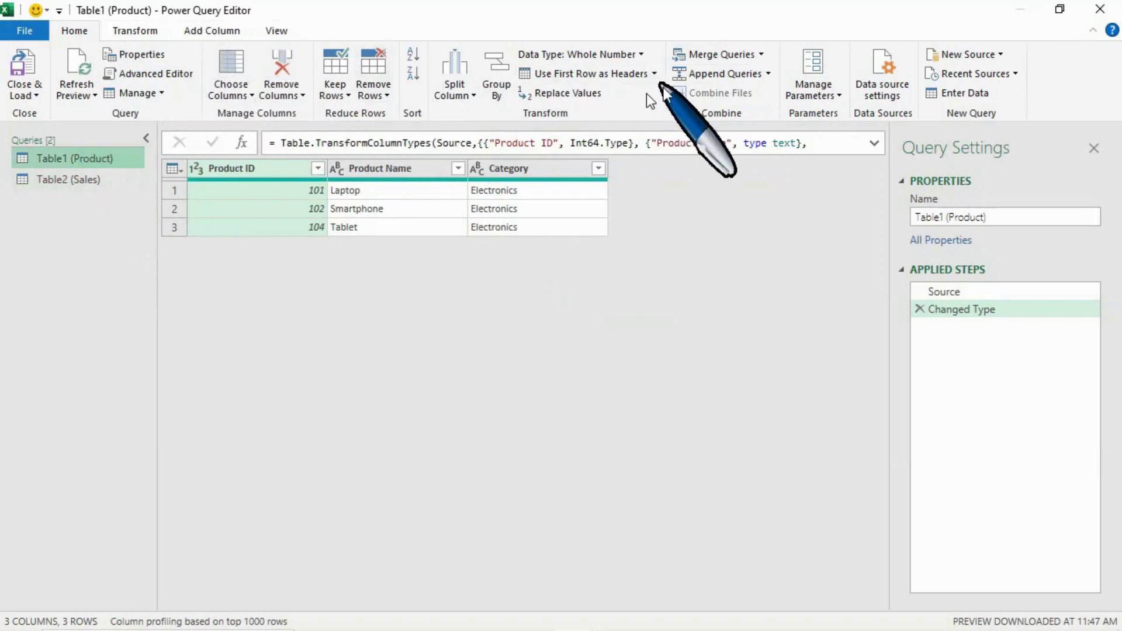
left_click(762, 54)
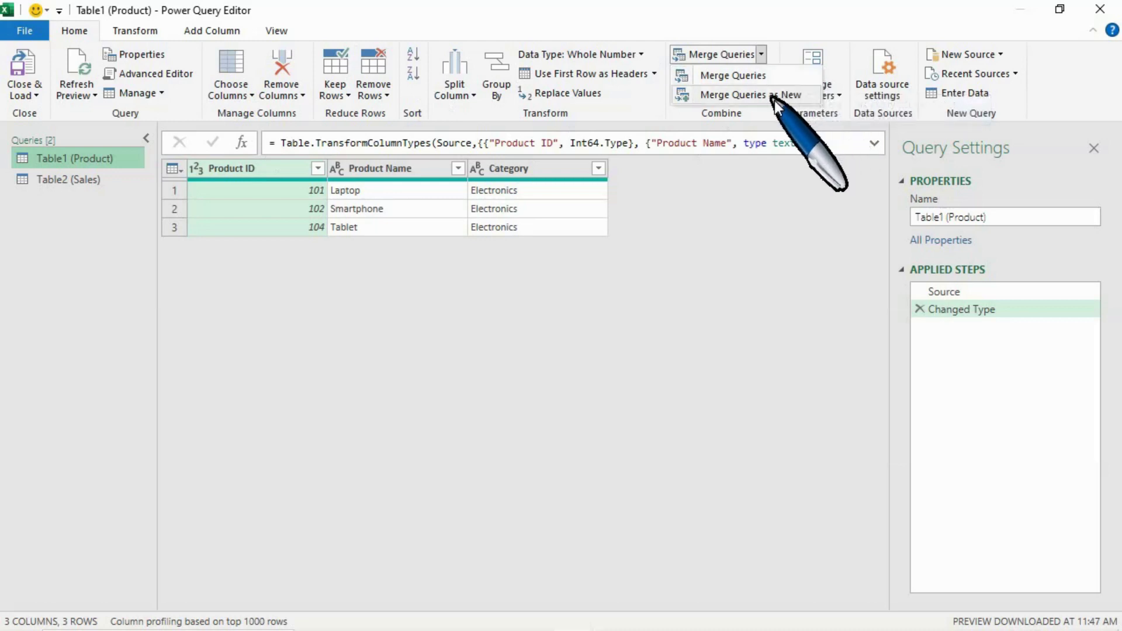
left_click(754, 95)
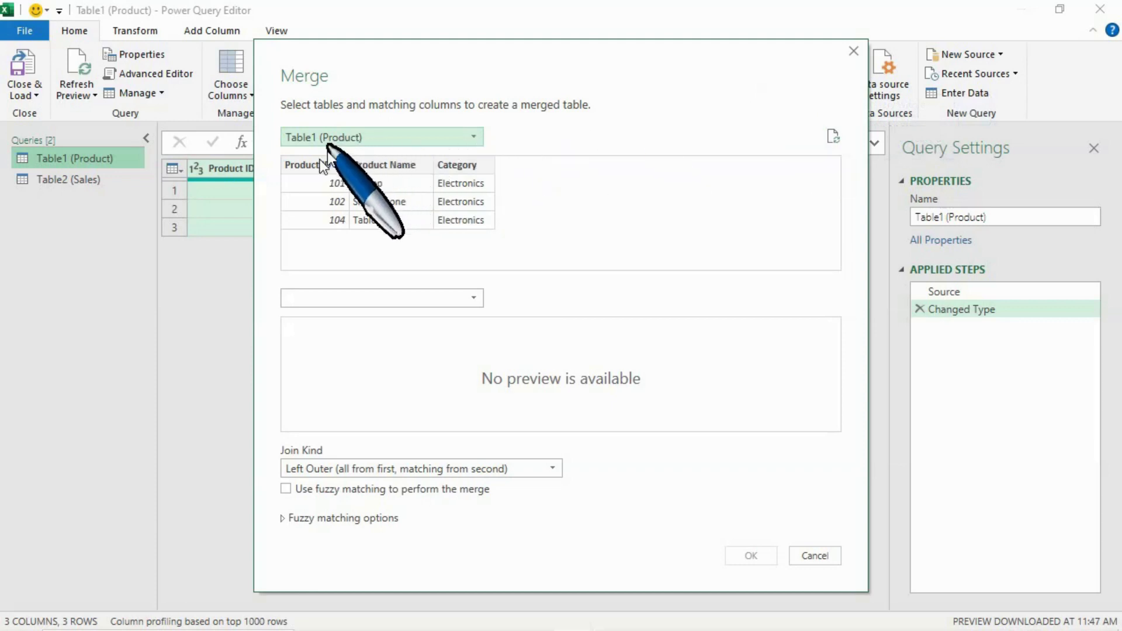
left_click(385, 138)
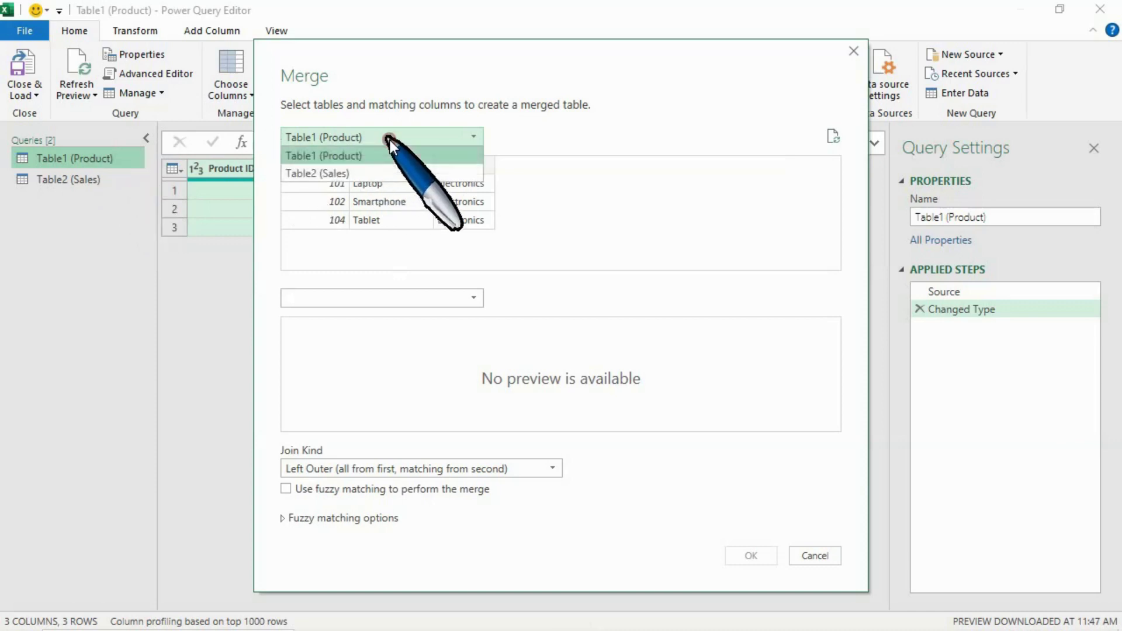
left_click(363, 155)
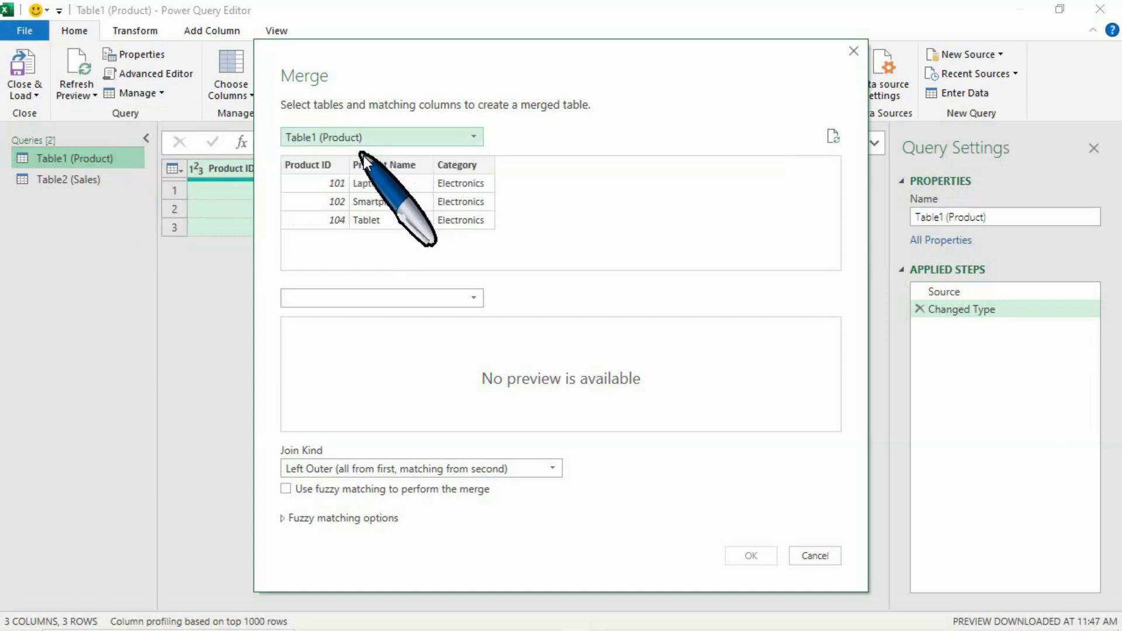
left_click(412, 297)
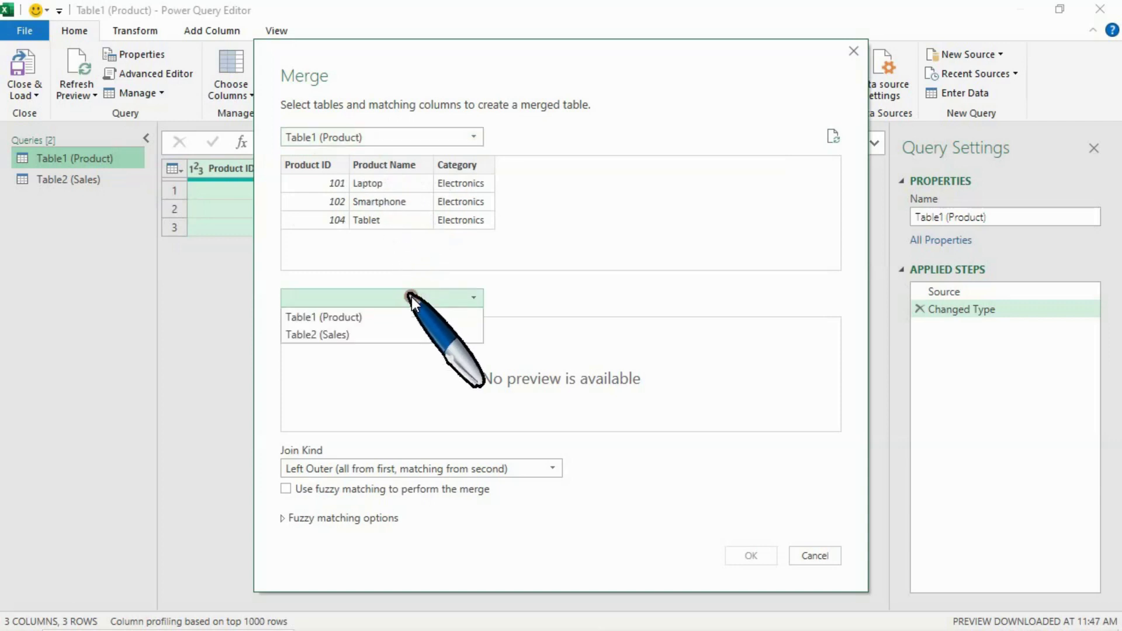
left_click(390, 333)
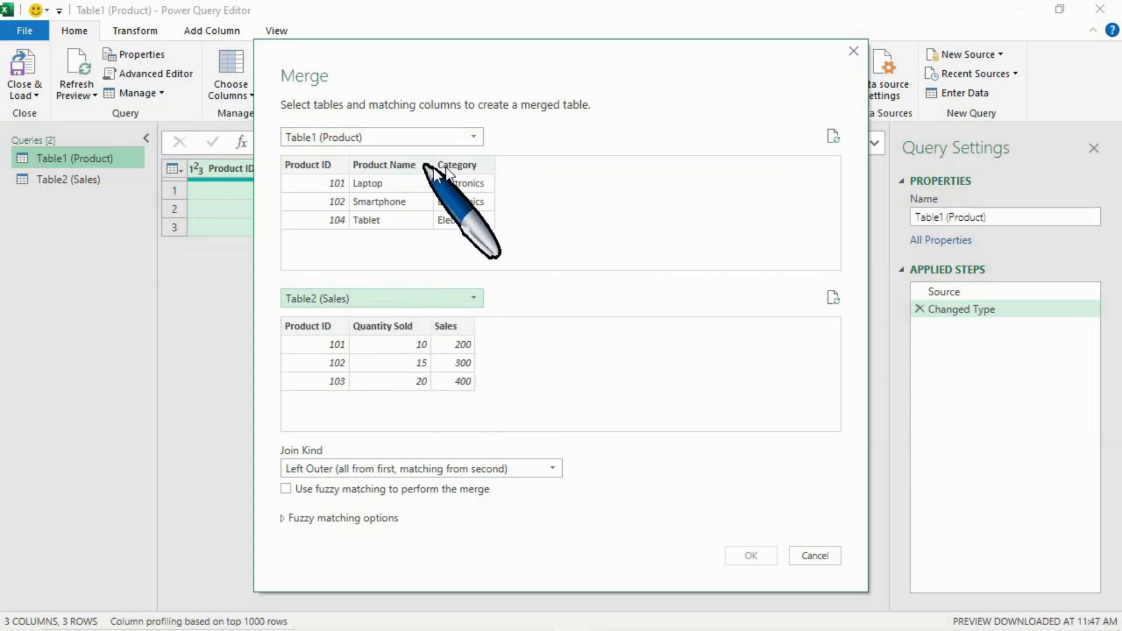
- Match both tables on Product ID with a Left Outer join and create the merged query
left_click(324, 165)
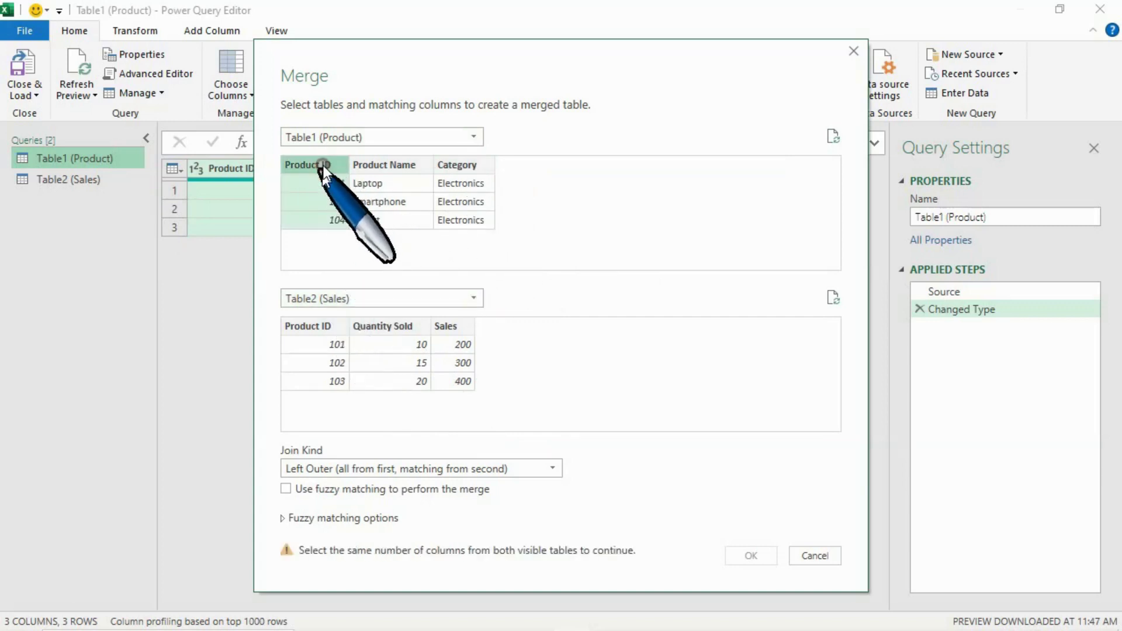
left_click(326, 326)
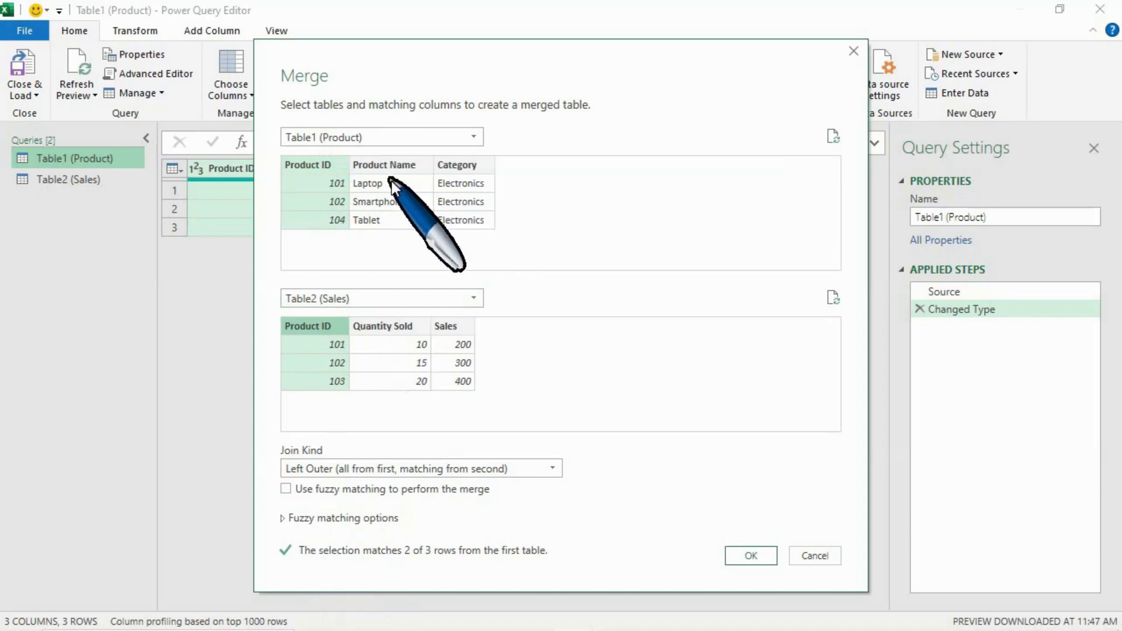
left_click(383, 165)
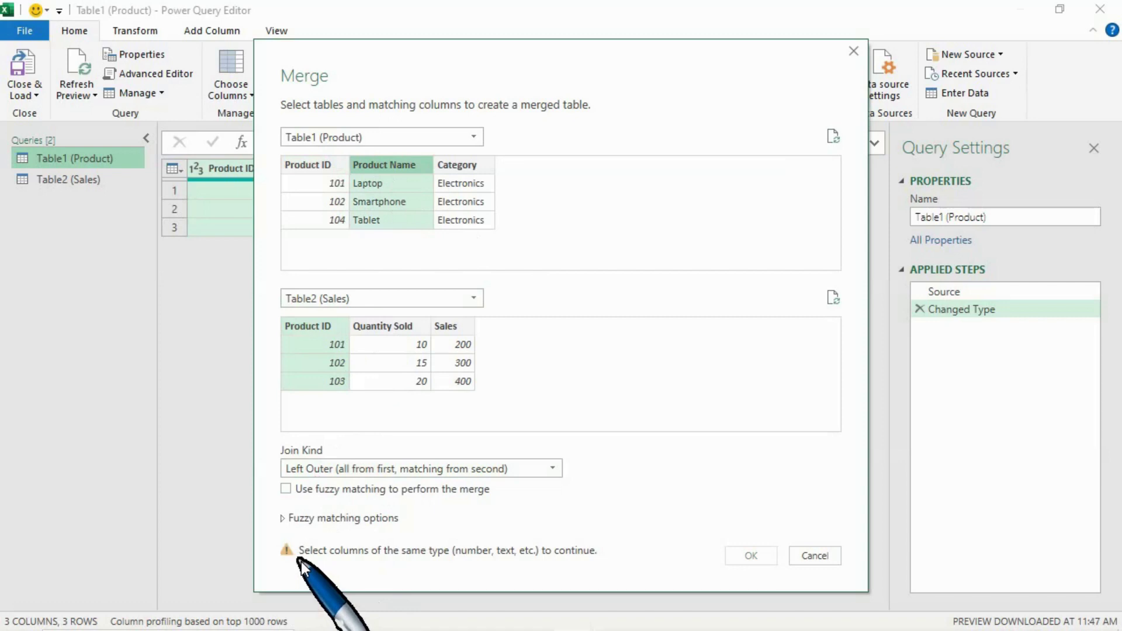
left_click(327, 166)
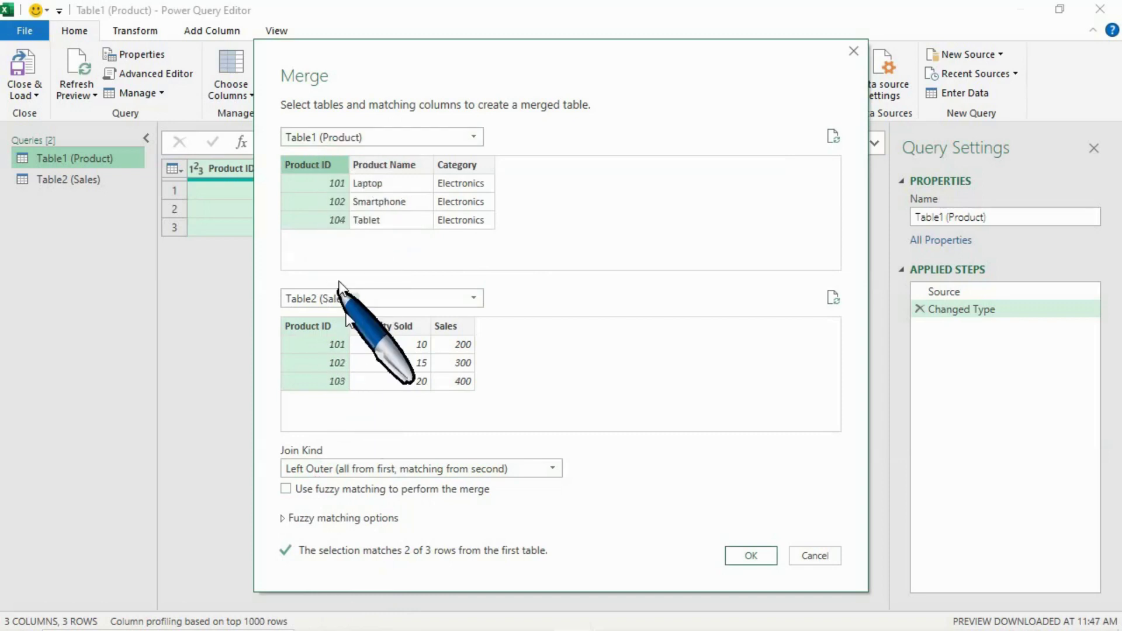
left_click(530, 469)
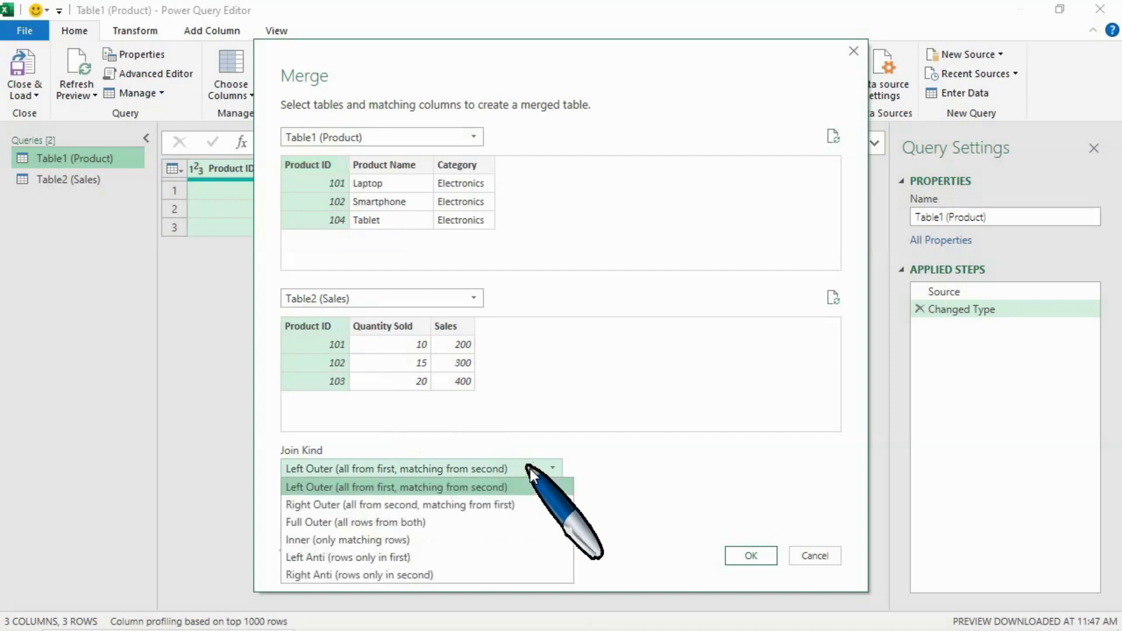
left_click(499, 489)
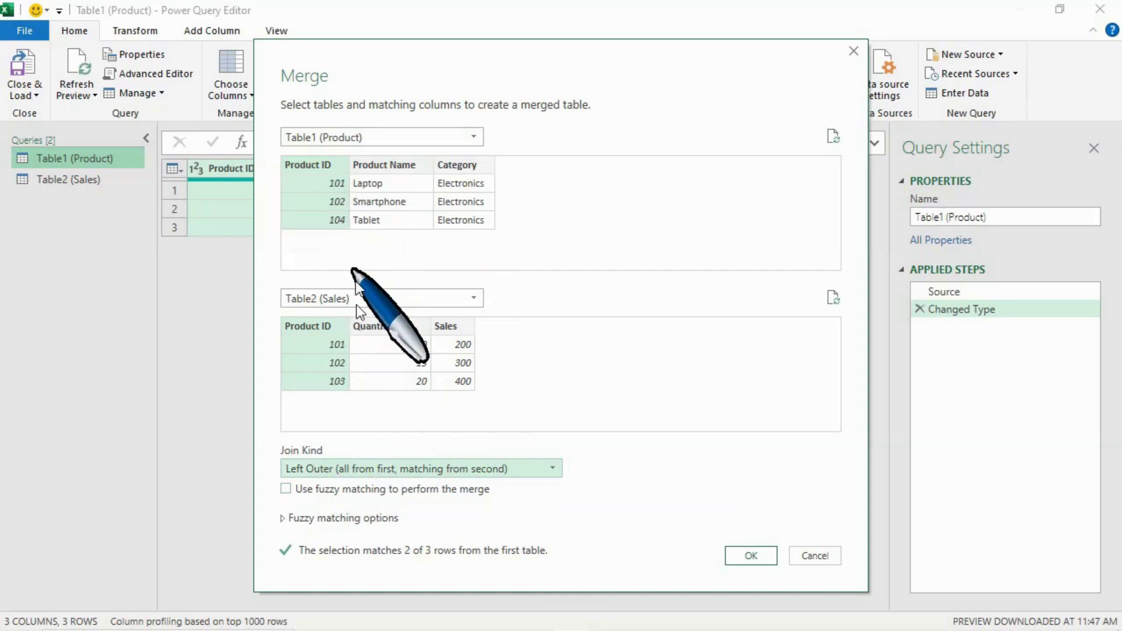
left_click(749, 554)
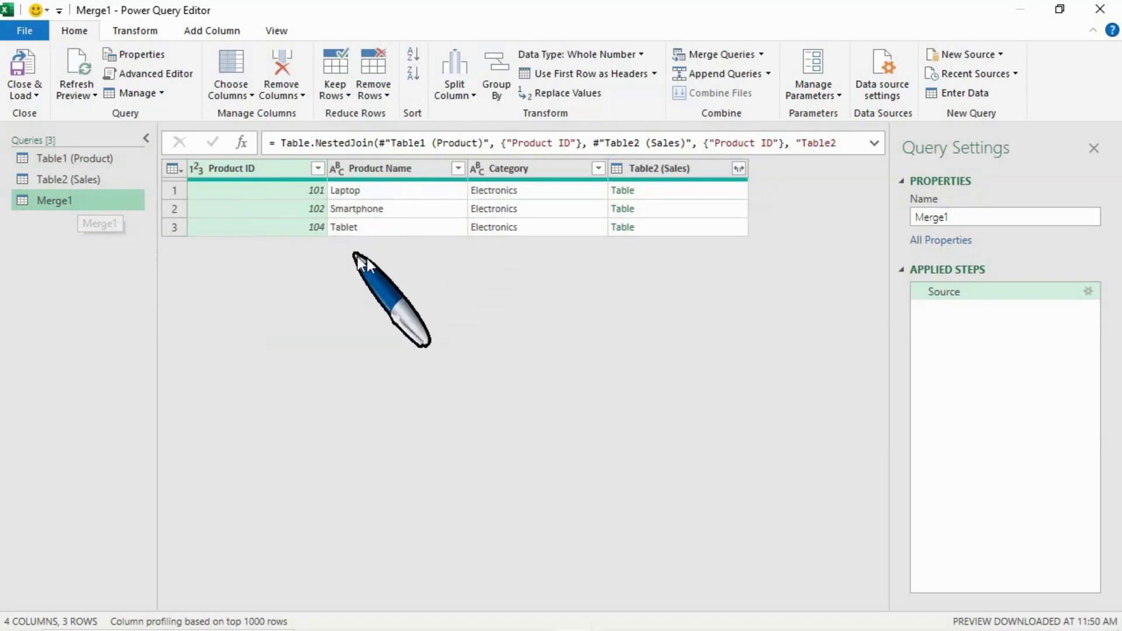
- Preview the nested Table2 (Sales) data for each of the three rows in the merged query
left_click(665, 193)
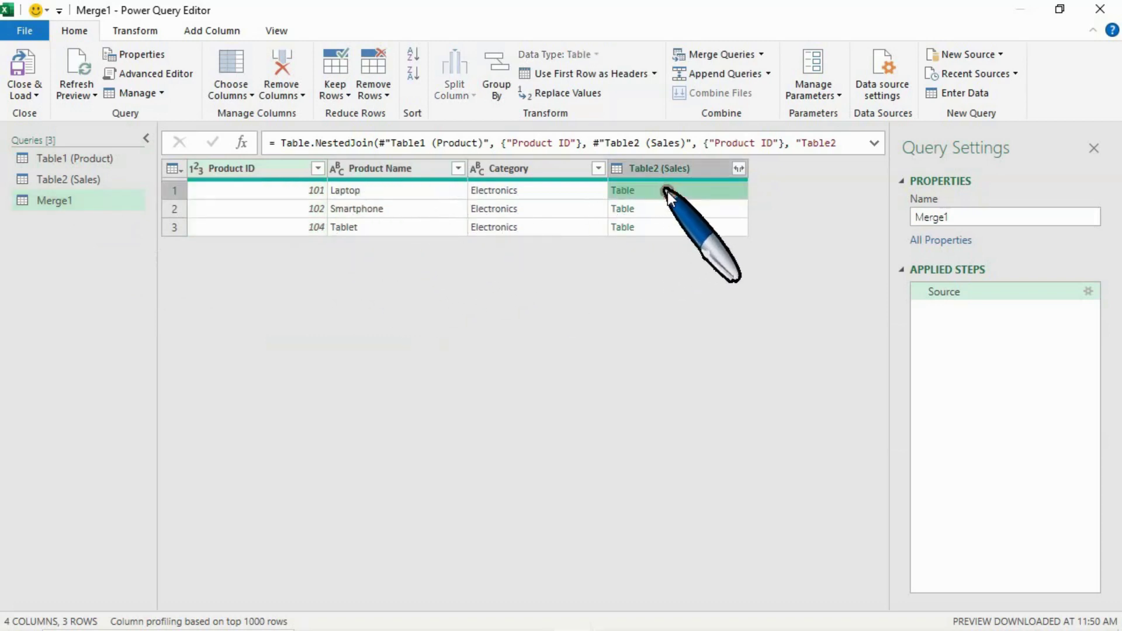
left_click(695, 211)
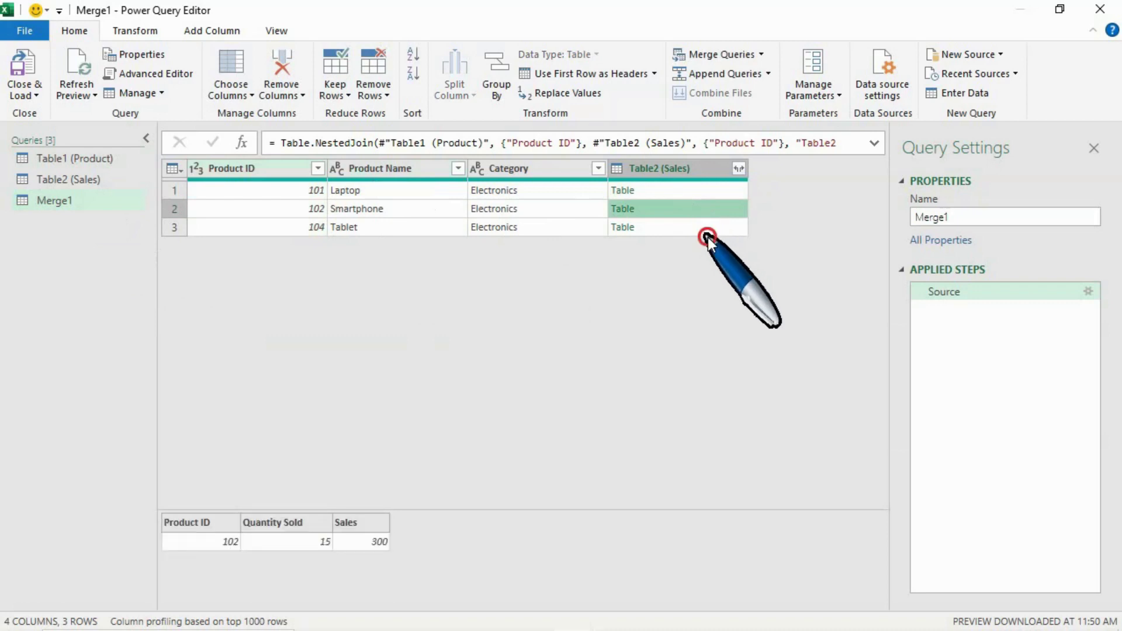
left_click(700, 233)
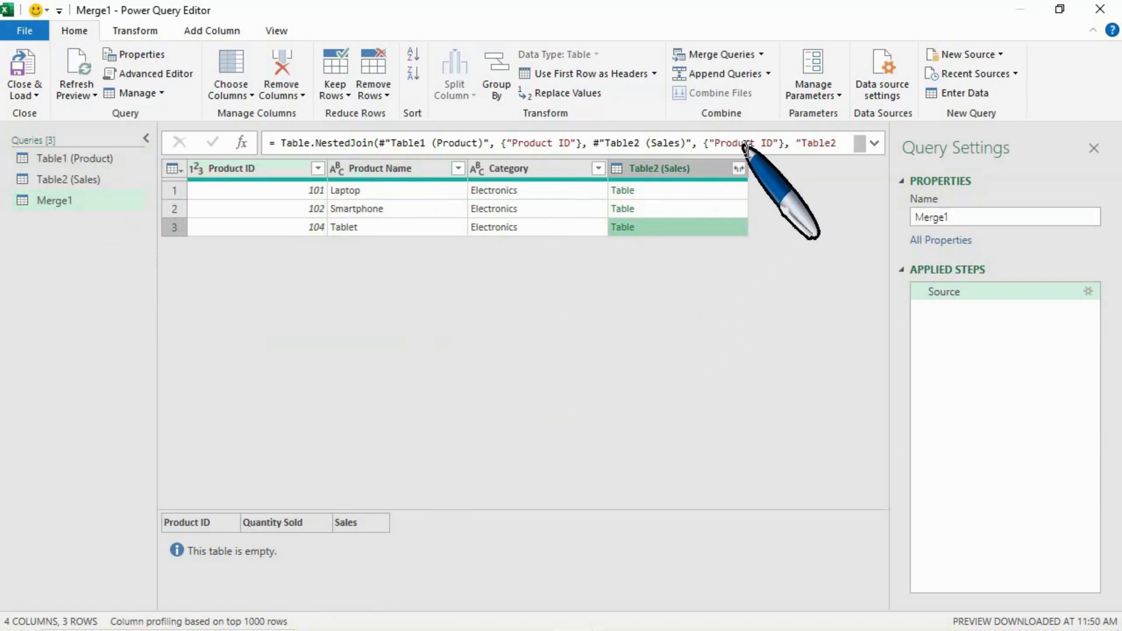
- Expand the Table2 (Sales) column into Product ID, Quantity Sold and Sales, using the original column name as prefix
left_click(739, 170)
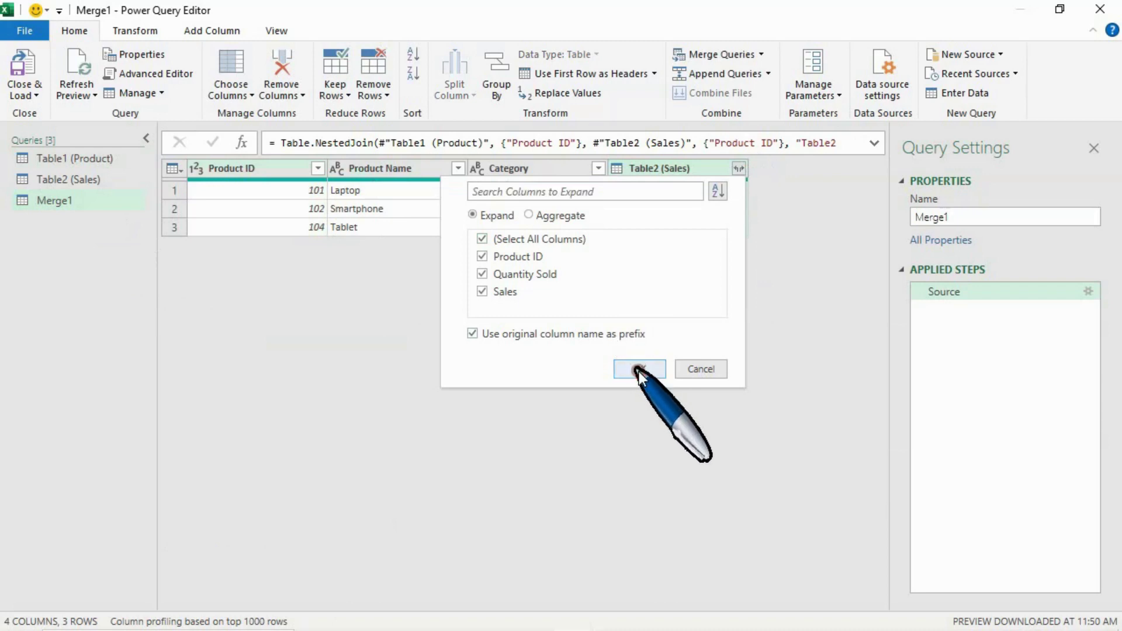
left_click(641, 370)
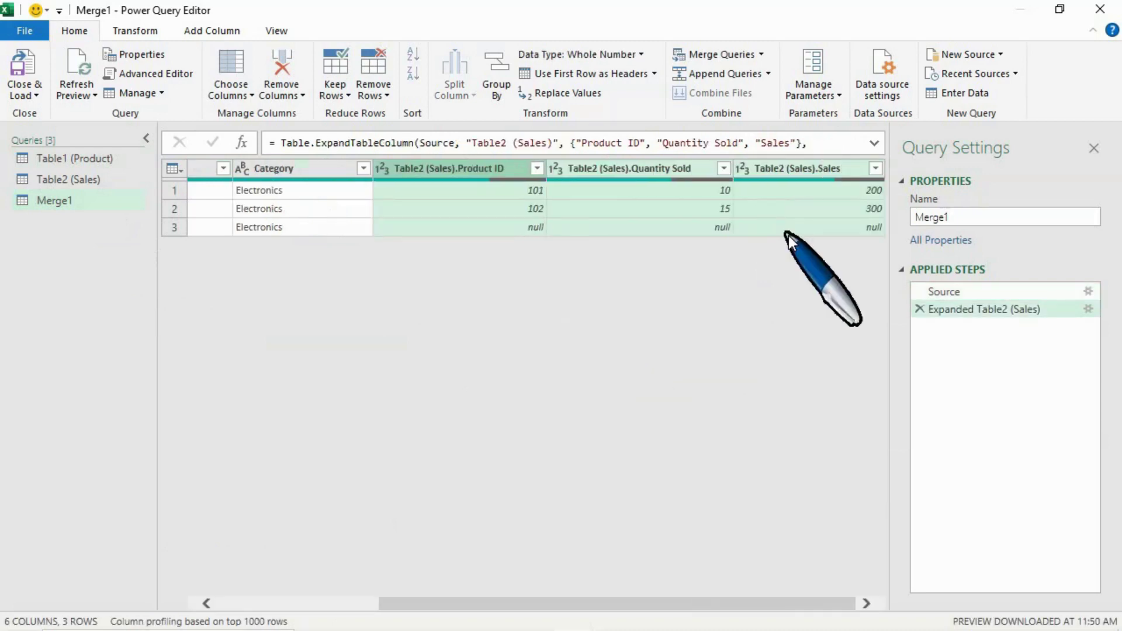
scroll(794, 237, "left", 4)
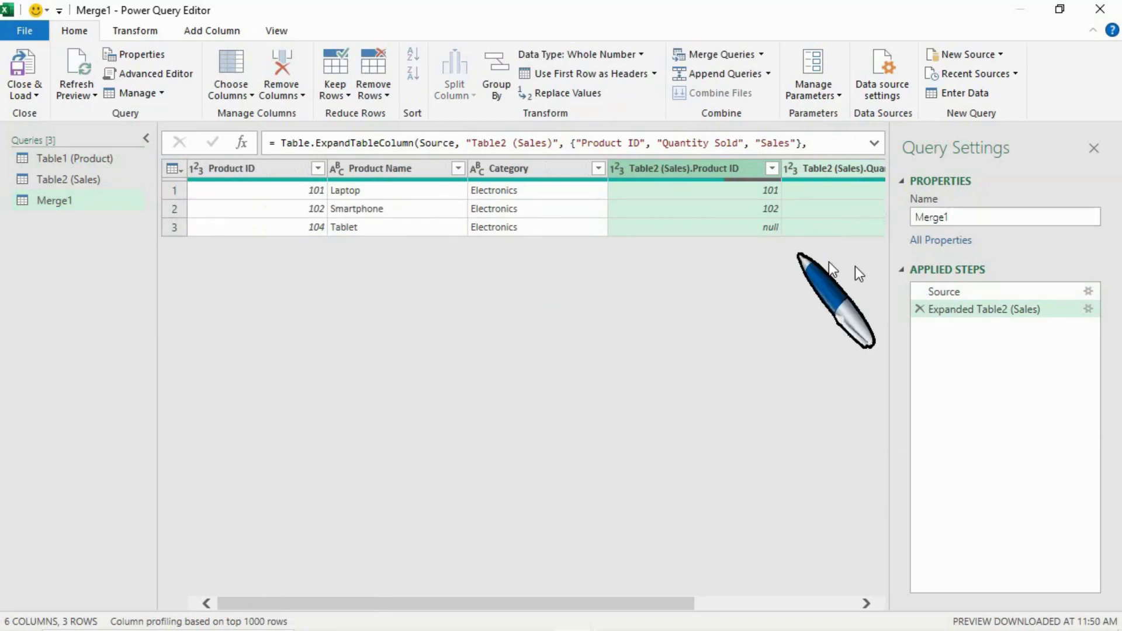
- Edit the Source step of Merge1 to change the join kind to Right Outer
left_click(1090, 291)
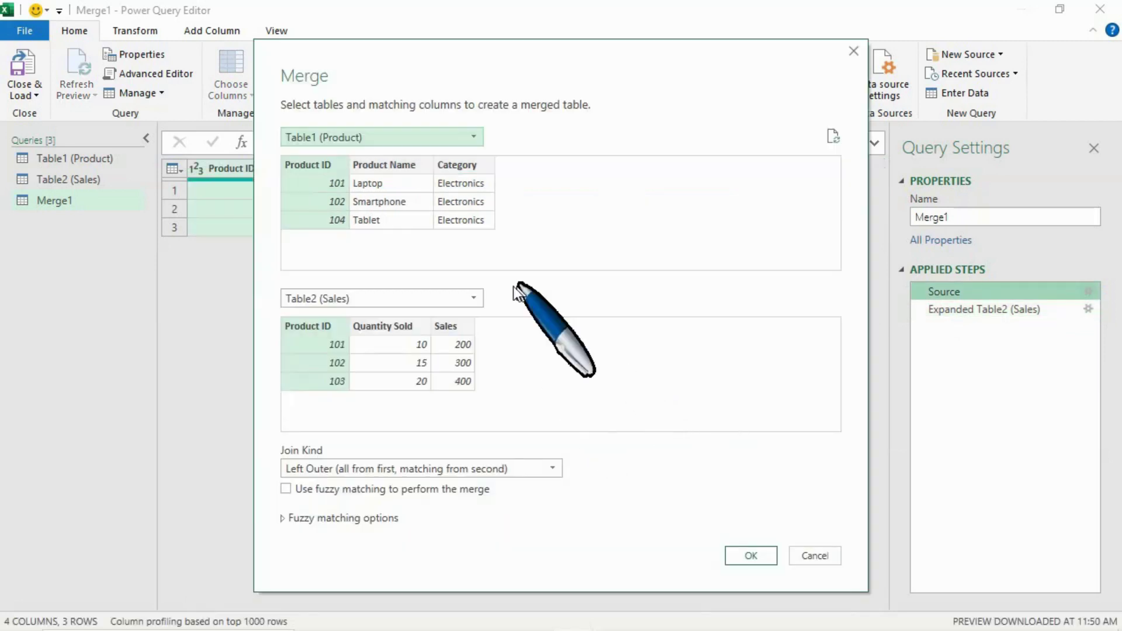
left_click(511, 468)
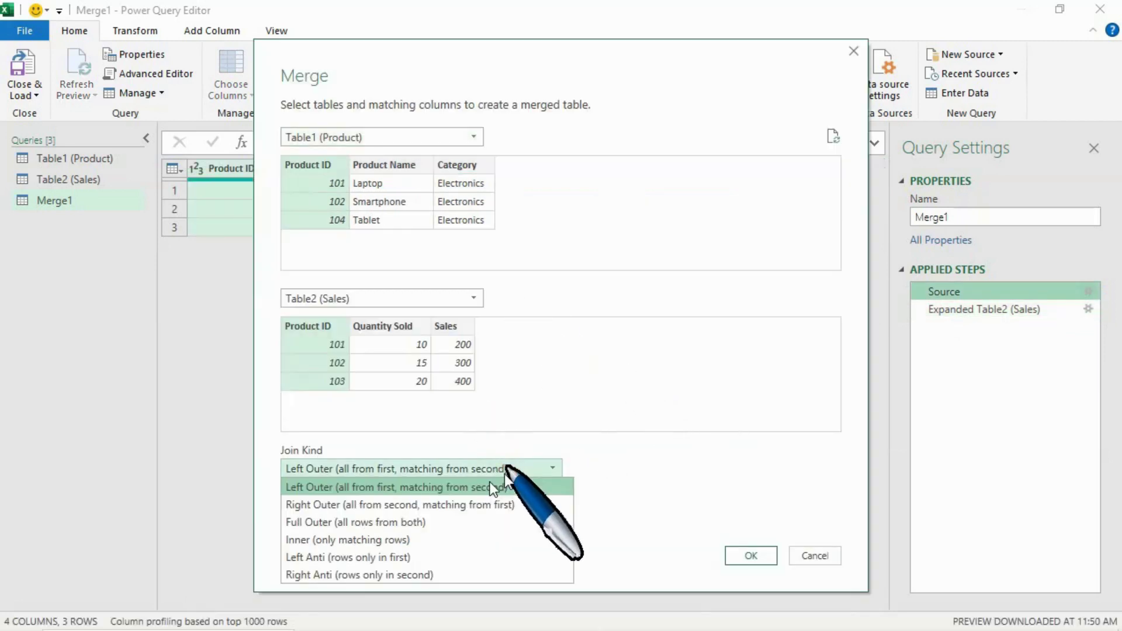
left_click(388, 504)
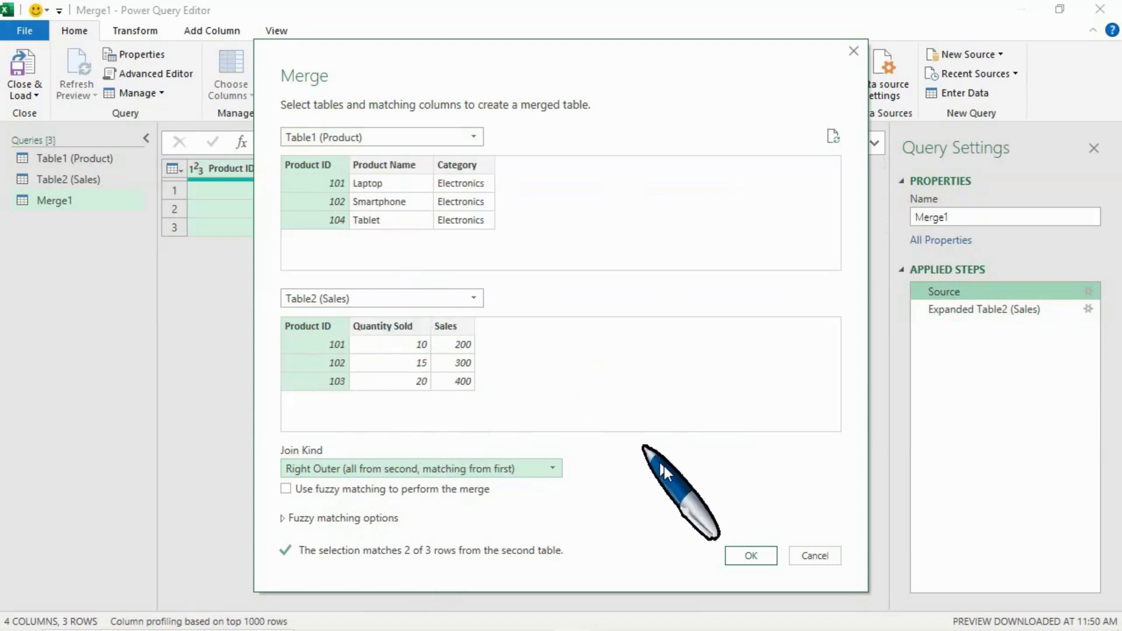
left_click(748, 555)
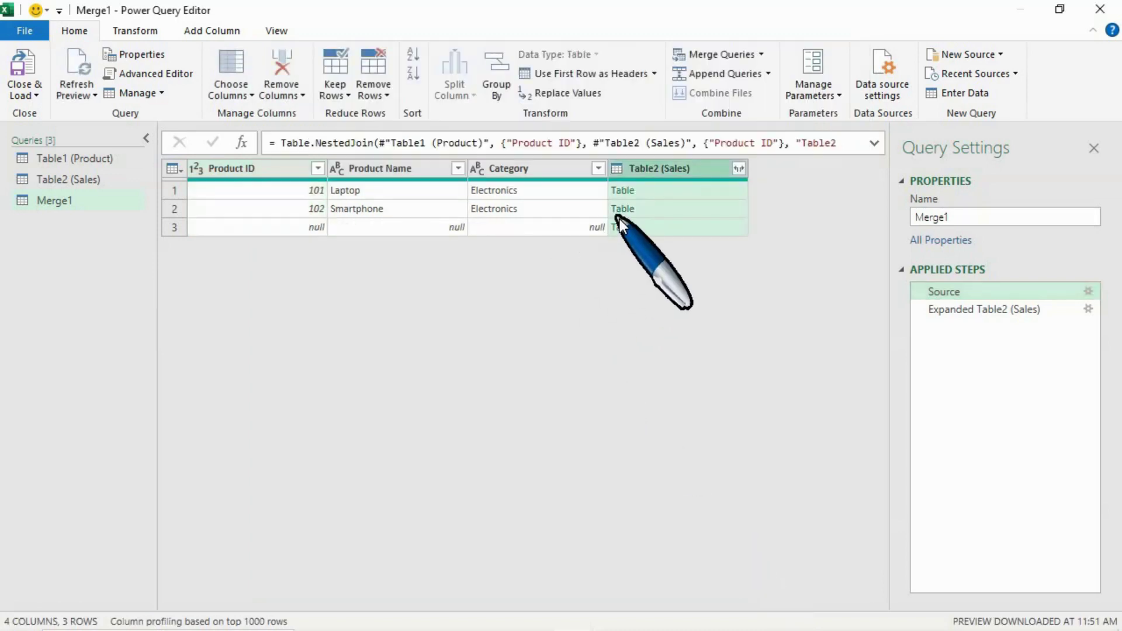
- Expand all Table2 (Sales) columns with the name prefix as an intermediate step inserted right after Source
left_click(739, 169)
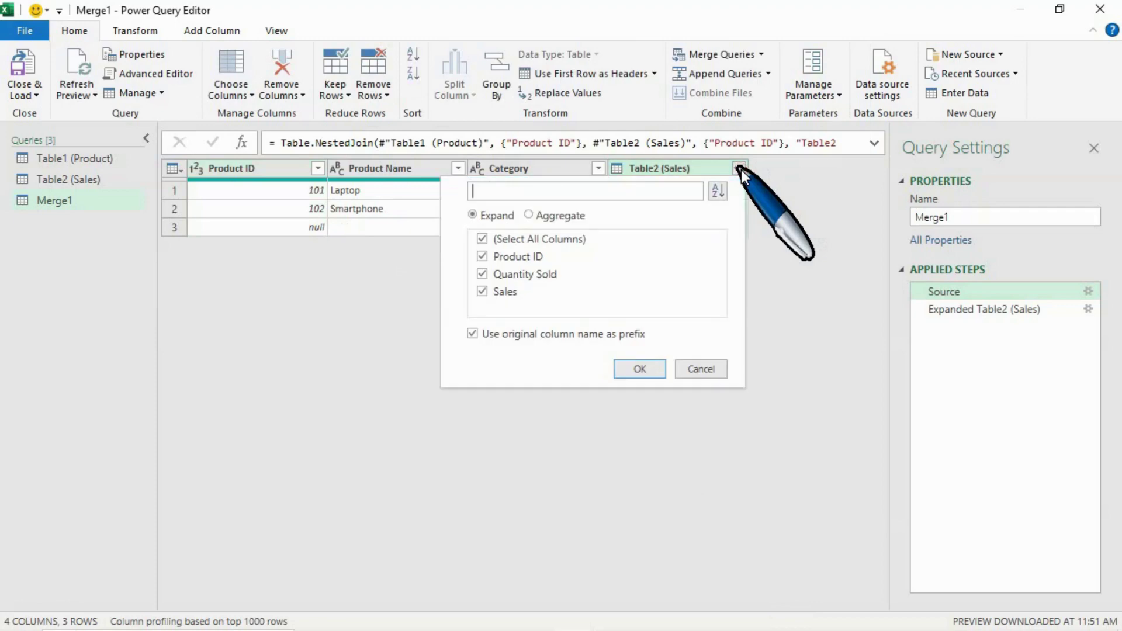
left_click(643, 369)
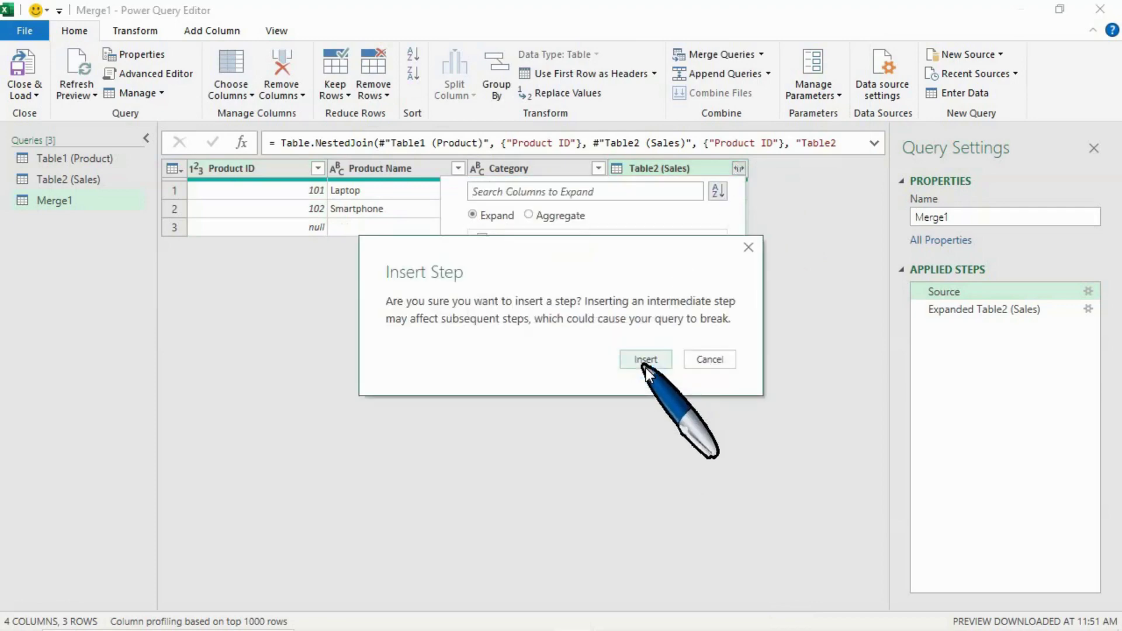
left_click(645, 365)
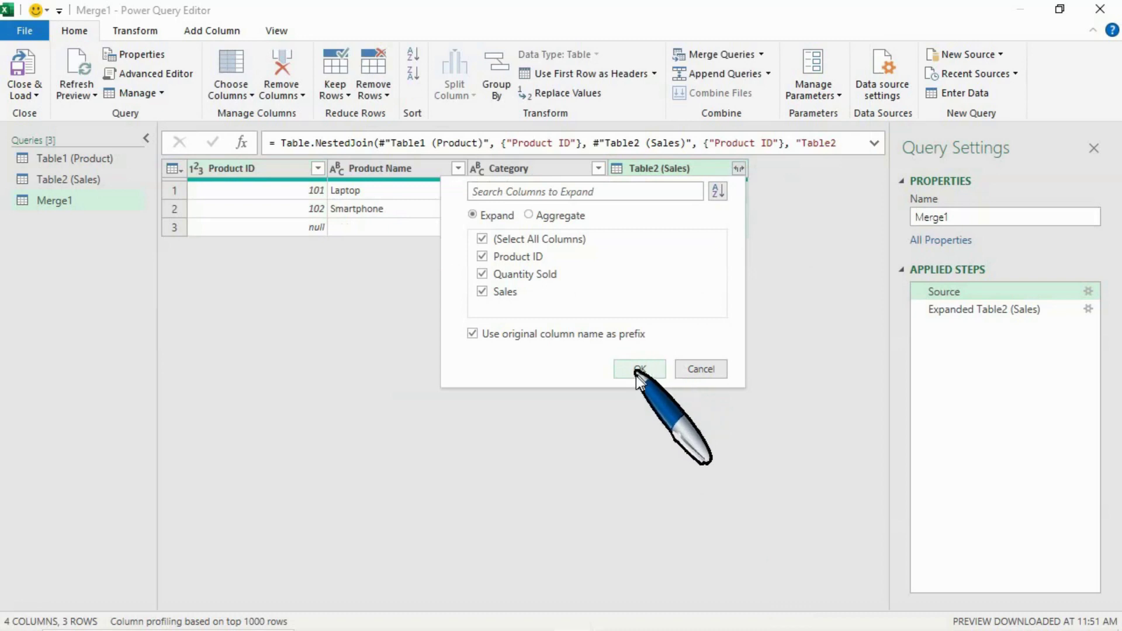
left_click(637, 374)
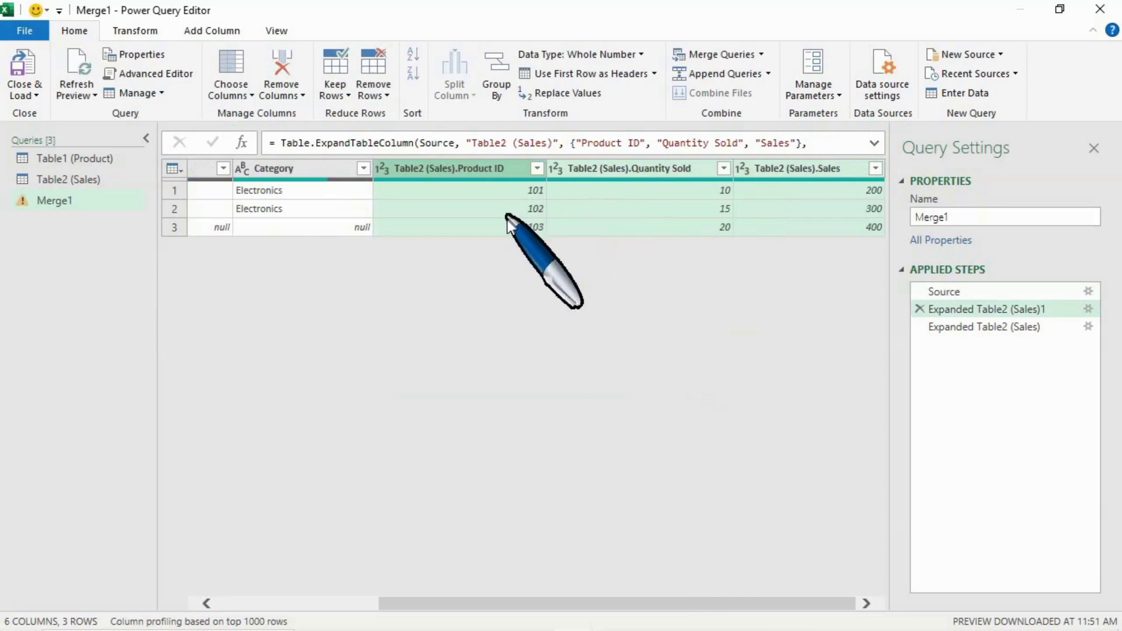
scroll(506, 219, "left", 4)
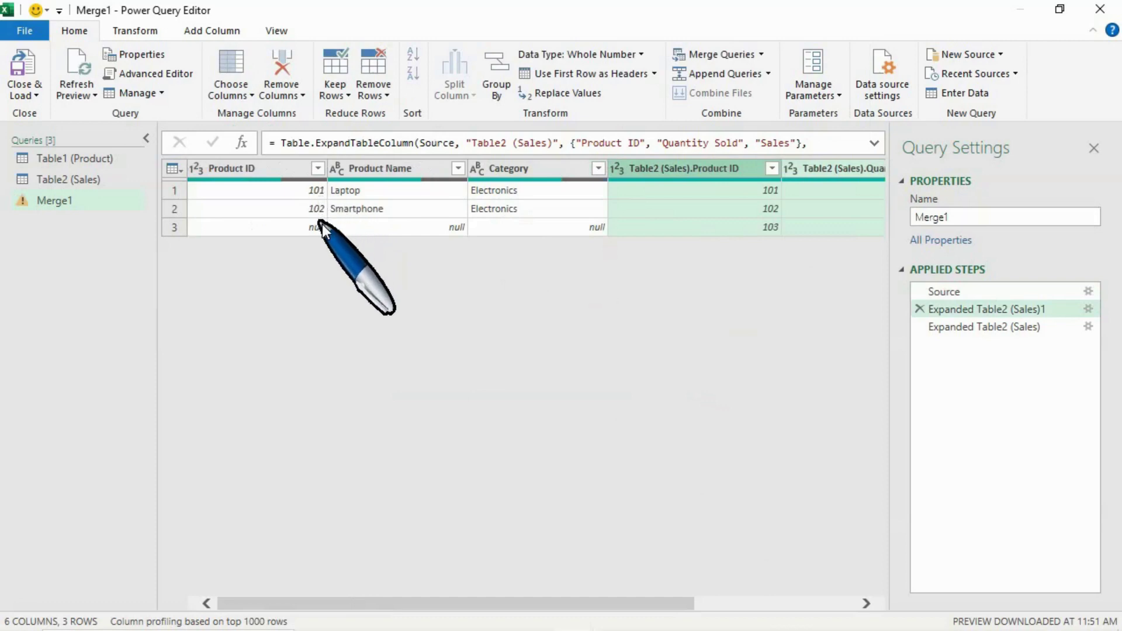
- Check the Table1 (Product) query, and delete Merge1's applied steps from Expanded Table2 (Sales)1 until the end
left_click(116, 159)
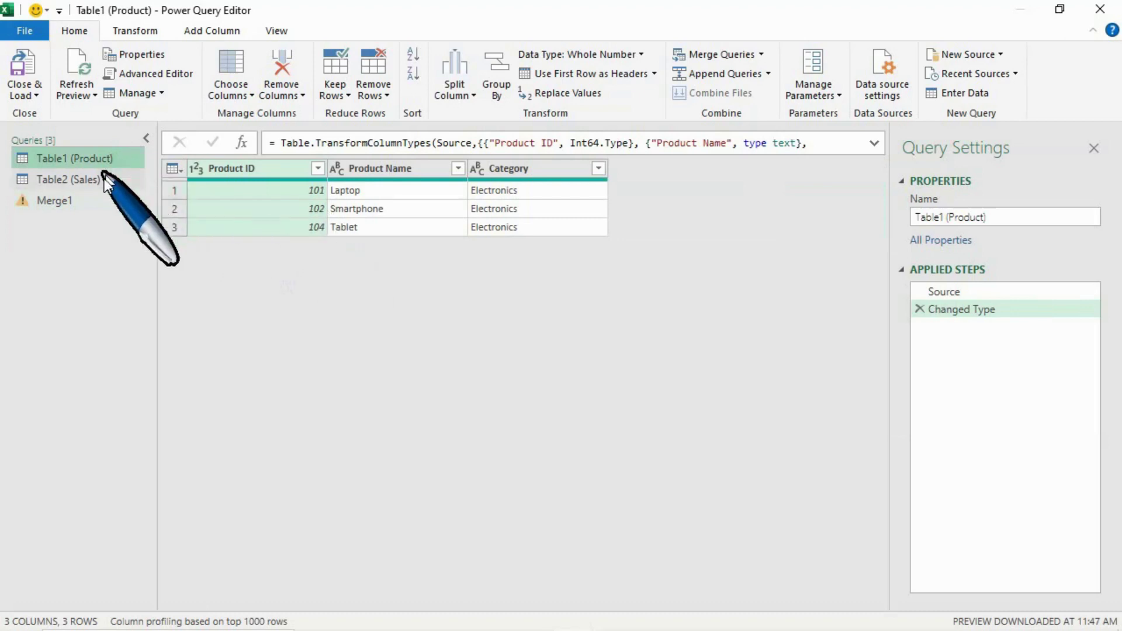
left_click(99, 202)
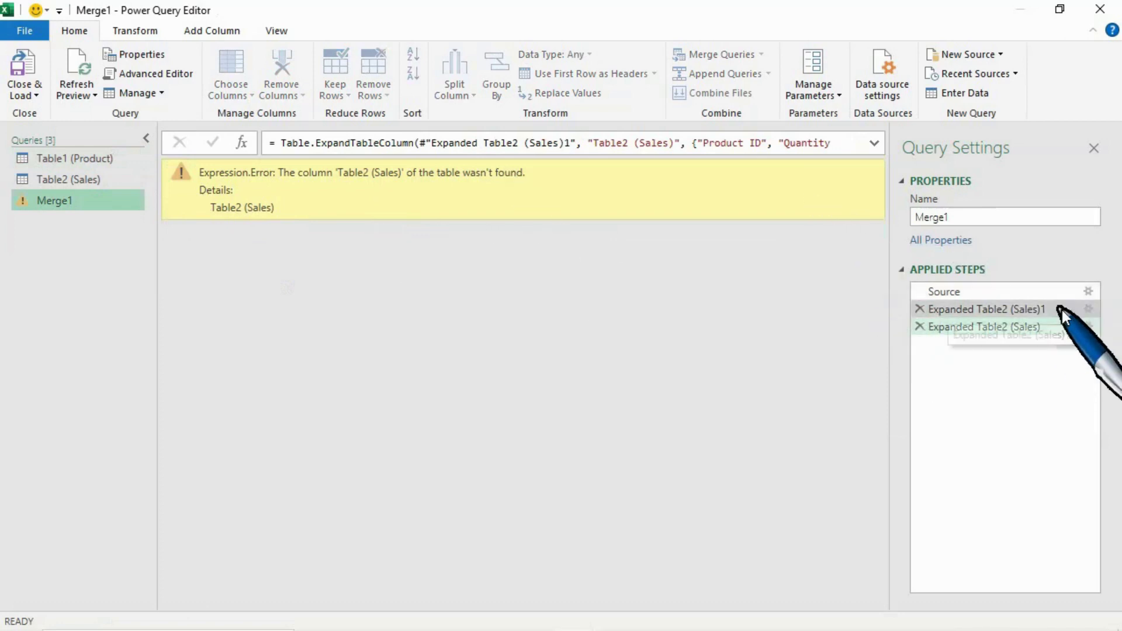
left_click(993, 309)
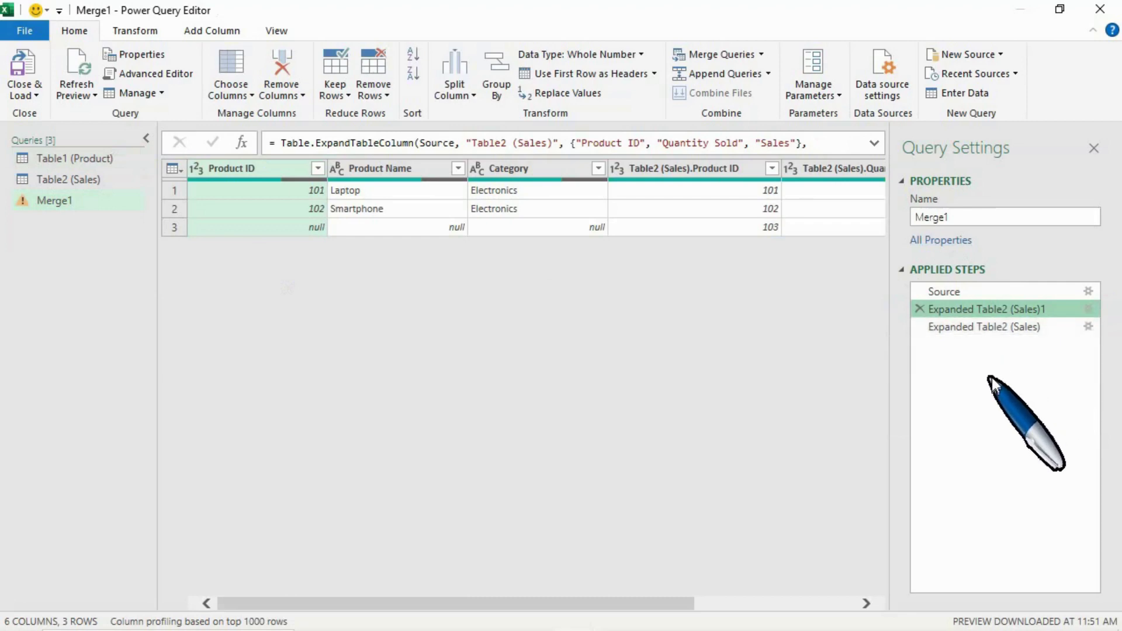
right_click(974, 314)
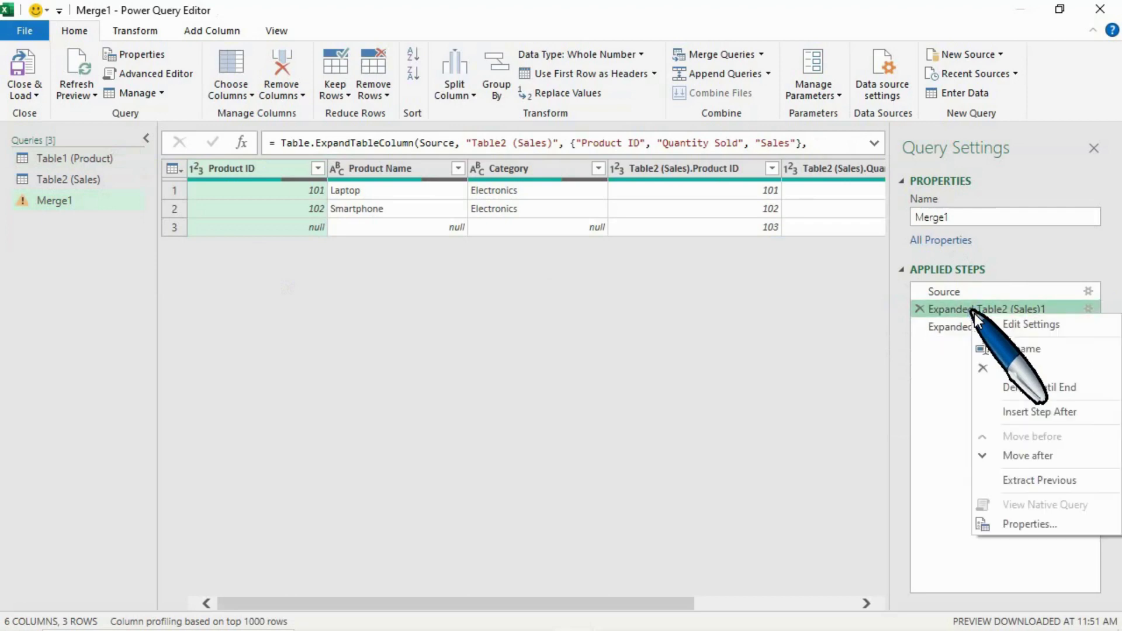
left_click(1047, 389)
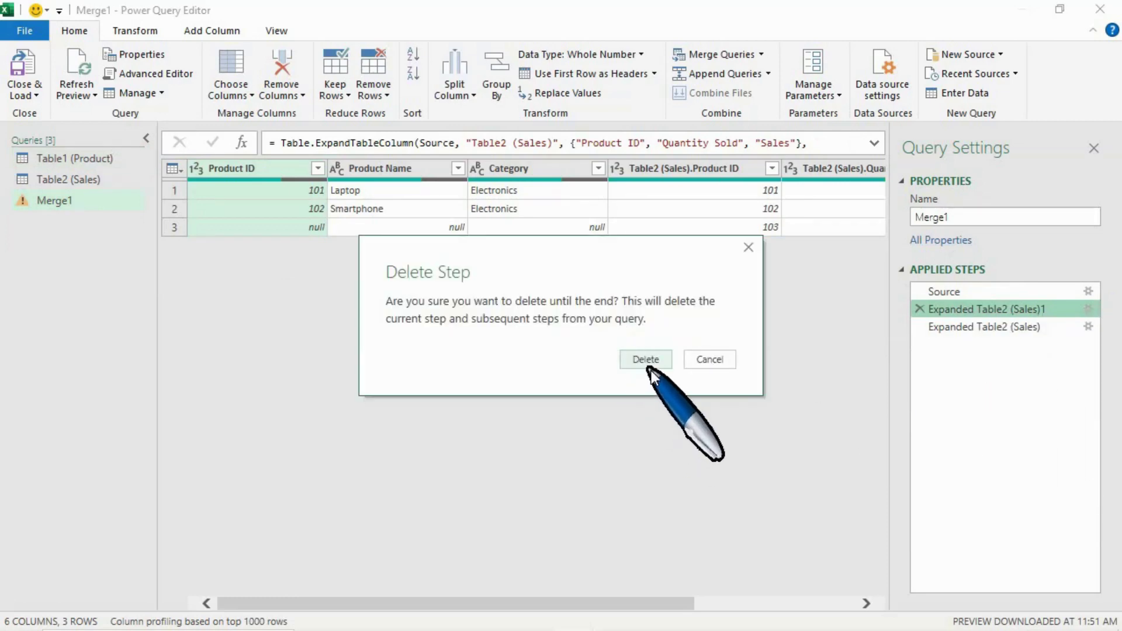
left_click(646, 362)
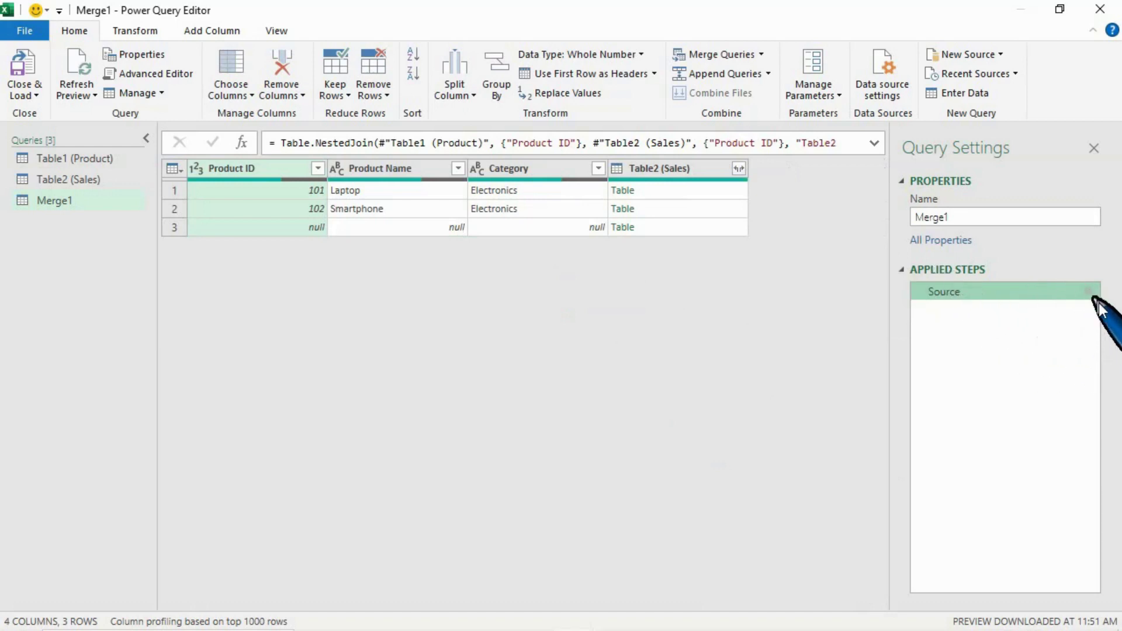
- Edit the Source step of Merge1 to change the join kind to Full Outer (all rows from both)
right_click(1046, 292)
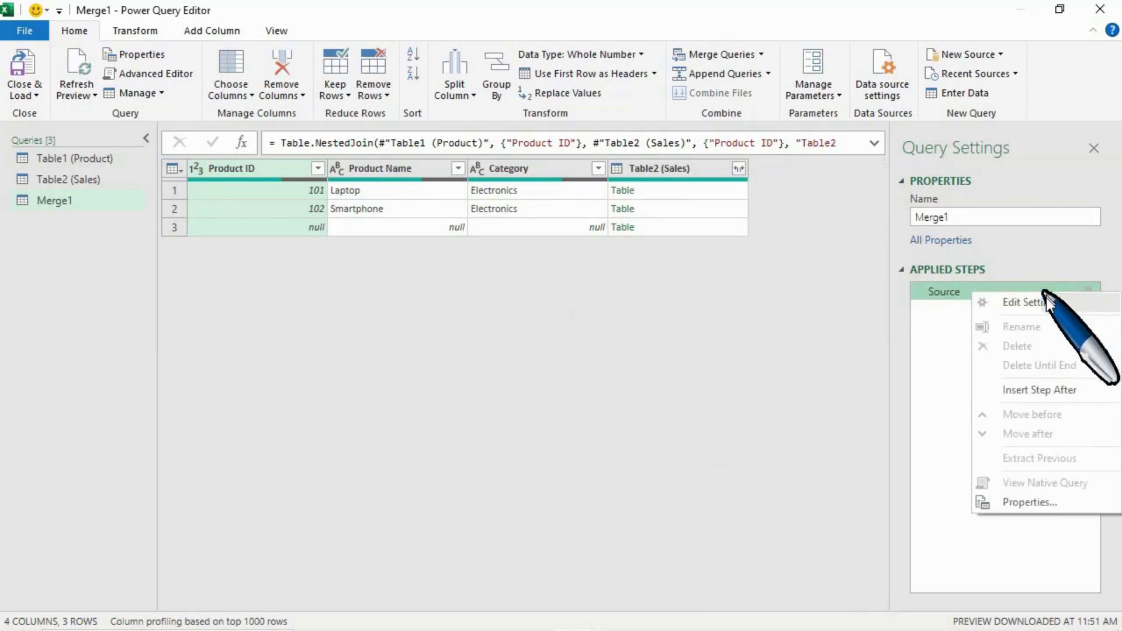
left_click(1046, 302)
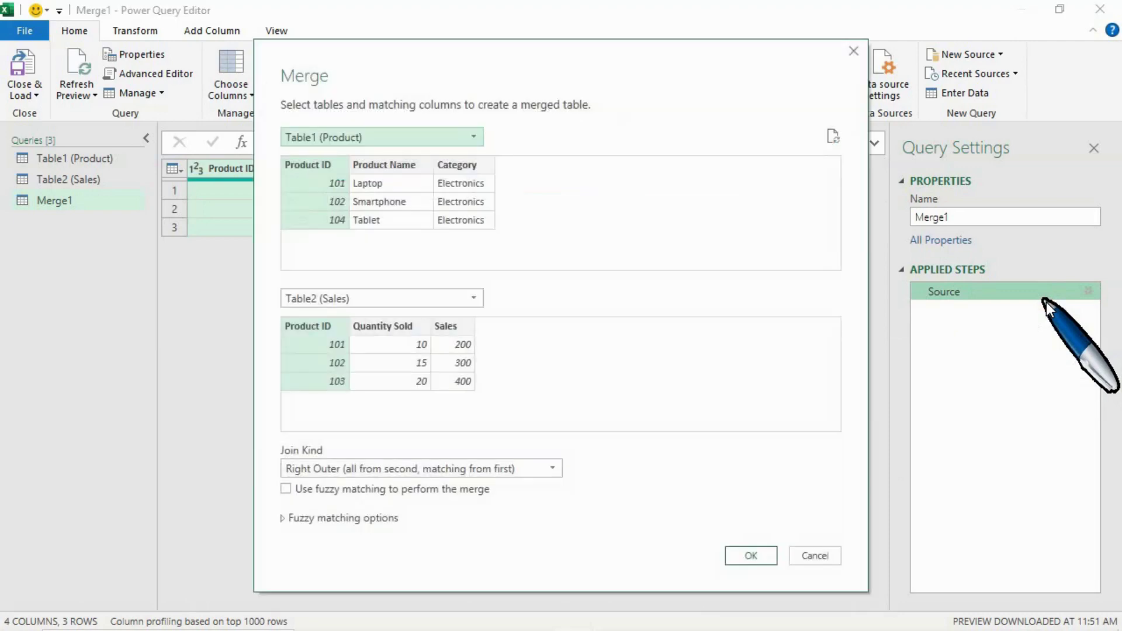
left_click(377, 471)
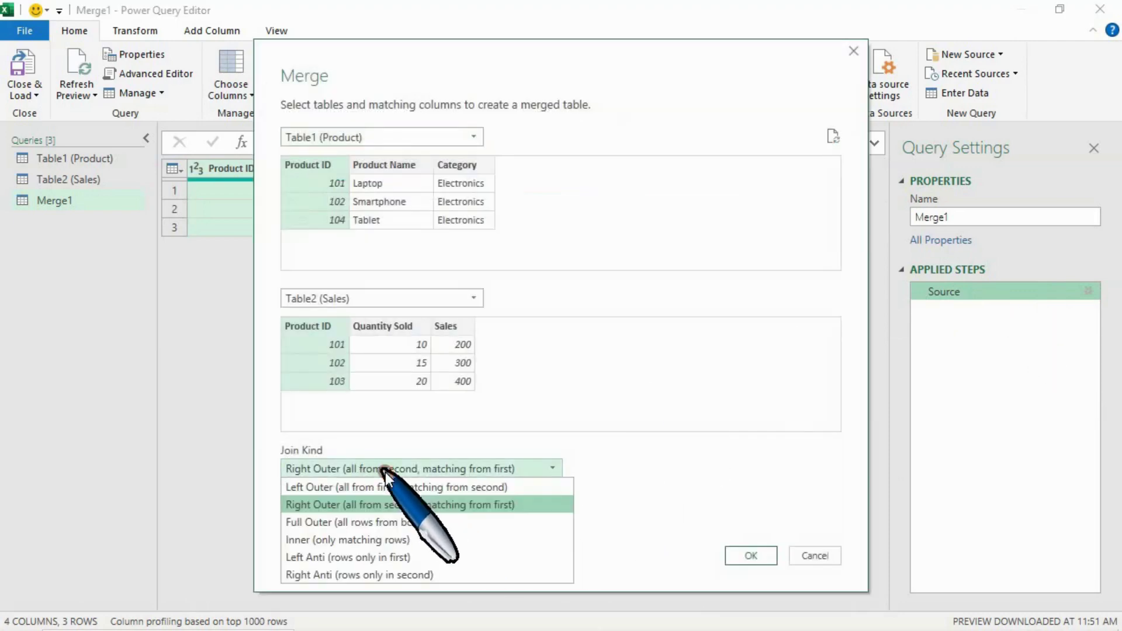
left_click(384, 521)
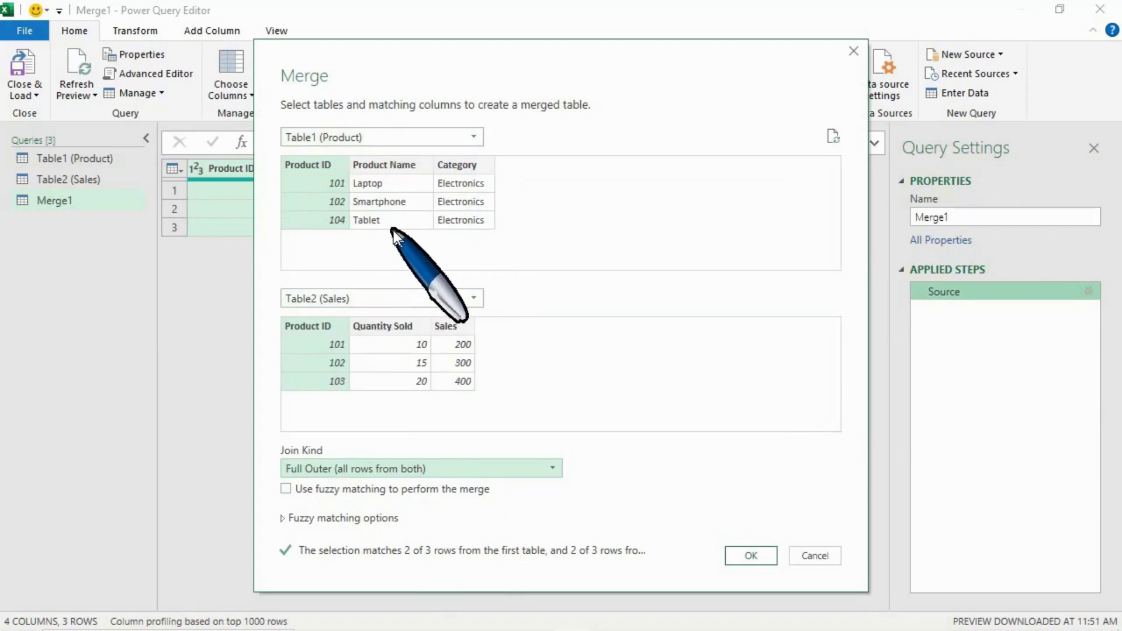
left_click(744, 555)
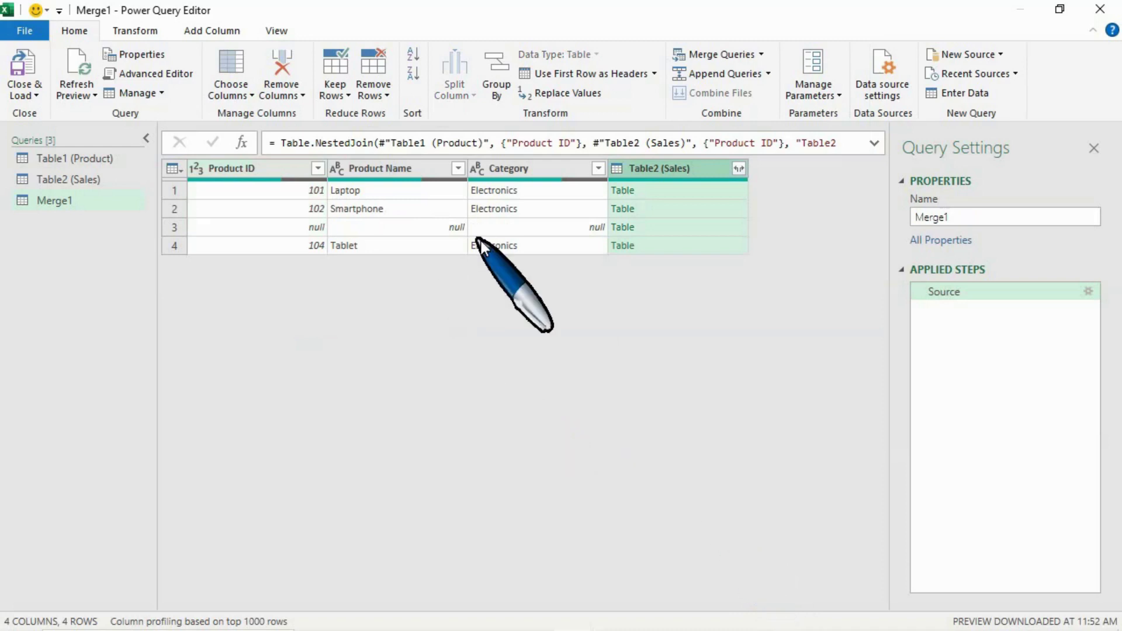
- Expand the Full Outer result's Table2 (Sales) column into Product ID, Quantity Sold and Sales with the original name as prefix, and review the rows
left_click(678, 196)
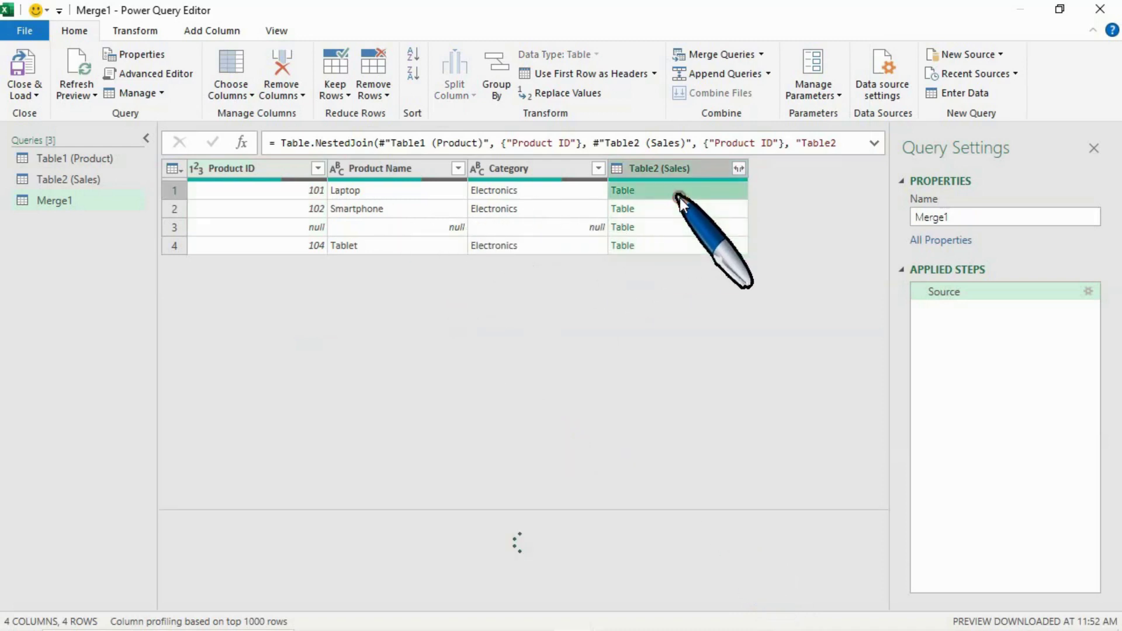
left_click(740, 168)
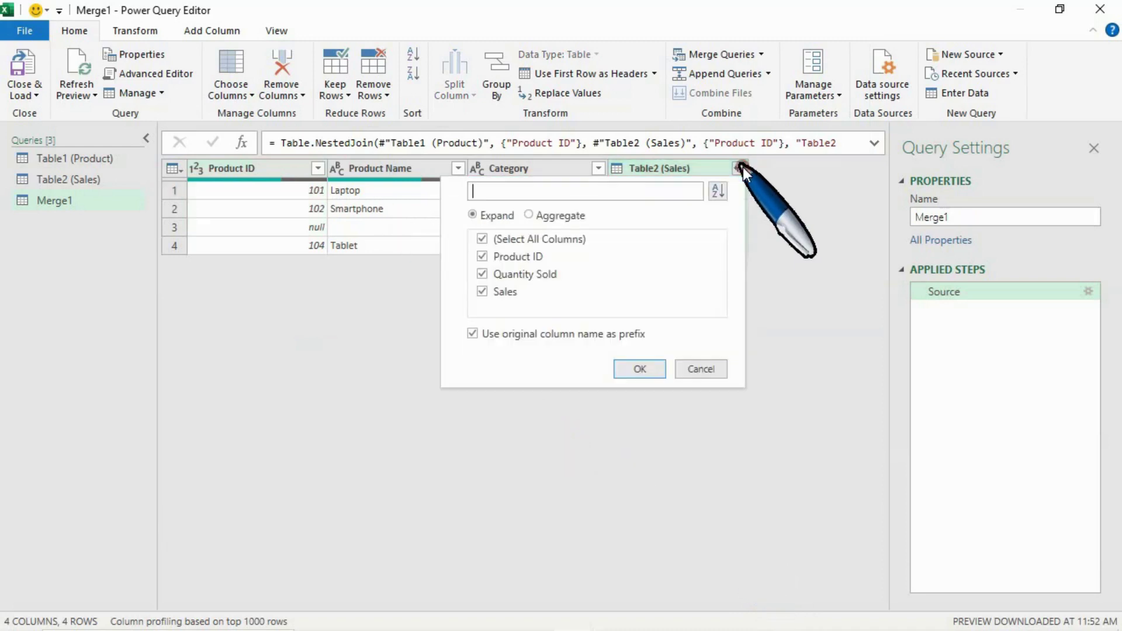
left_click(641, 369)
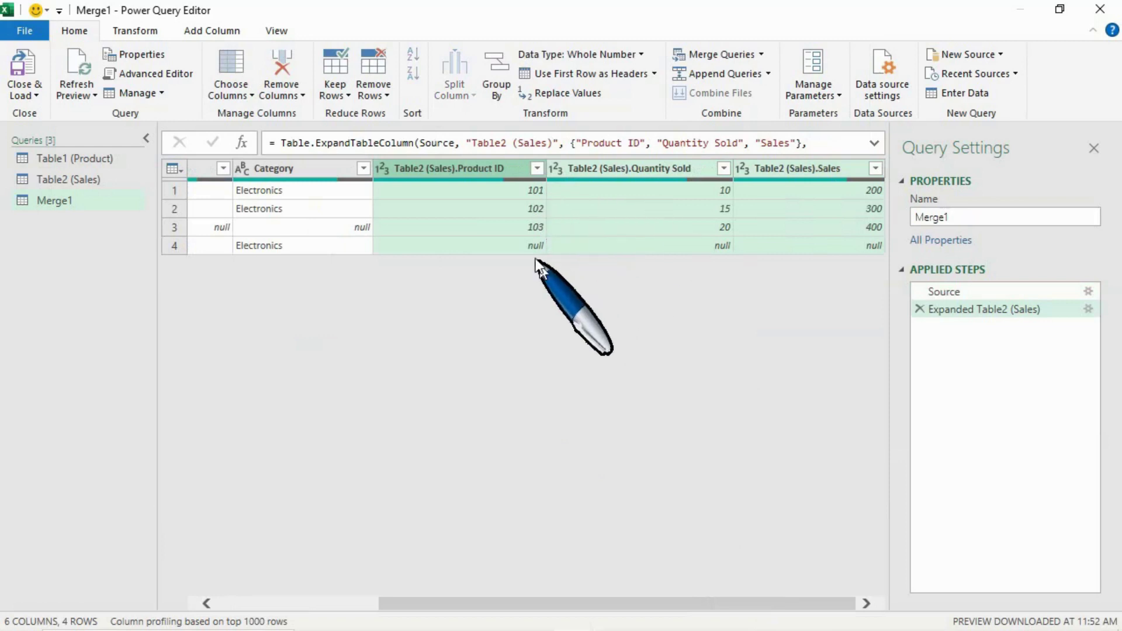
scroll(527, 235, "left", 4)
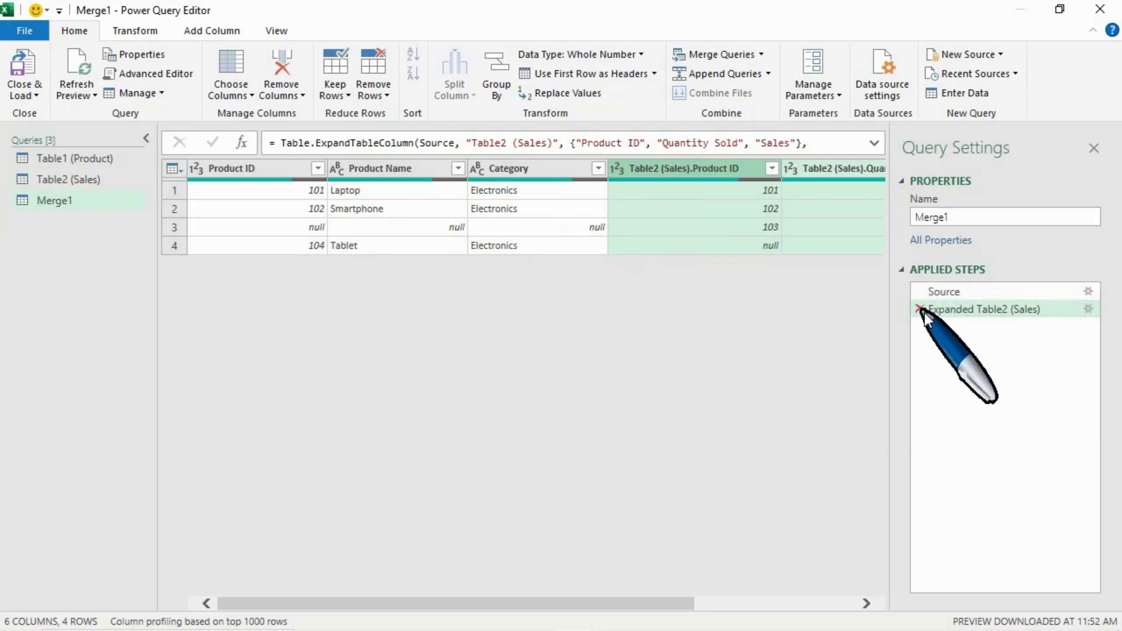
- Edit the Source step of Merge1 to change the join kind to Inner (only matching rows)
left_click(1096, 292)
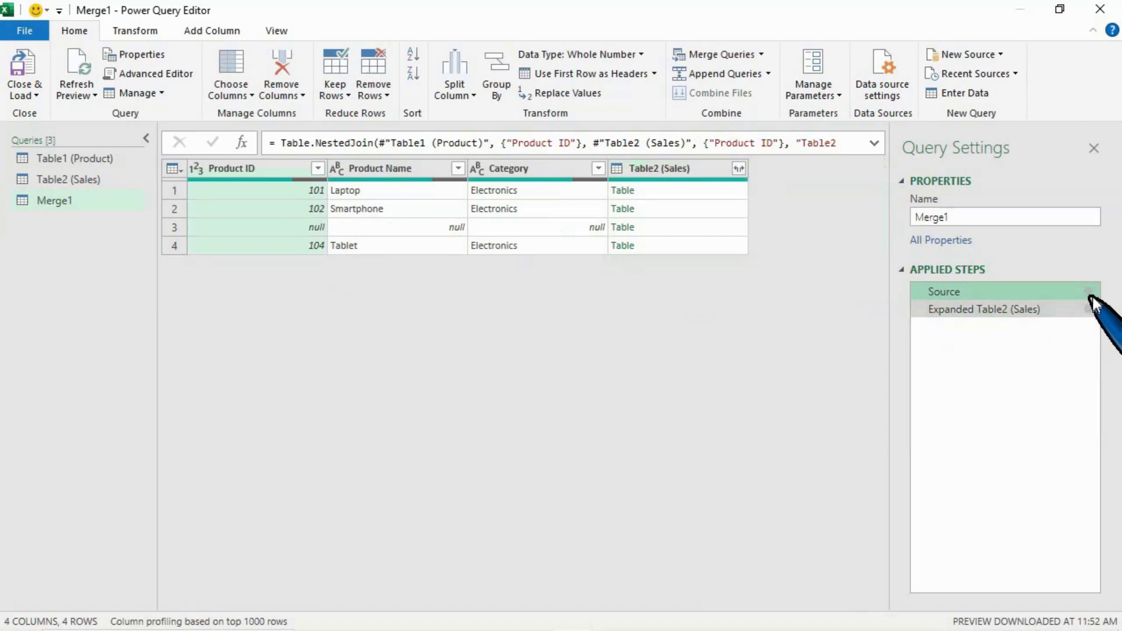
left_click(1088, 291)
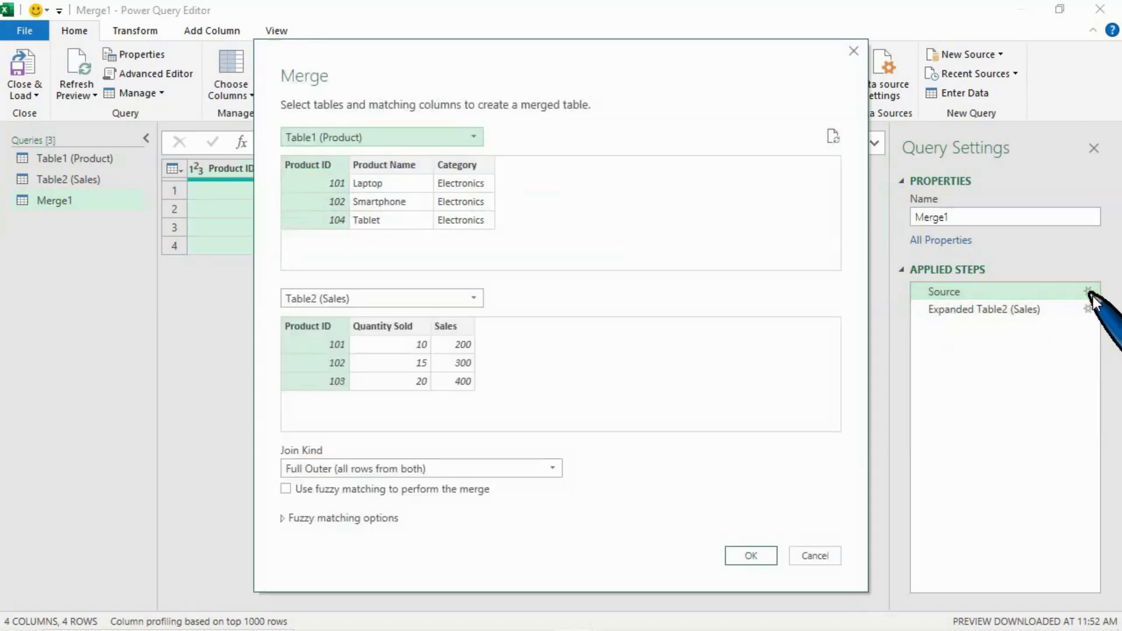
left_click(558, 468)
left_click(419, 539)
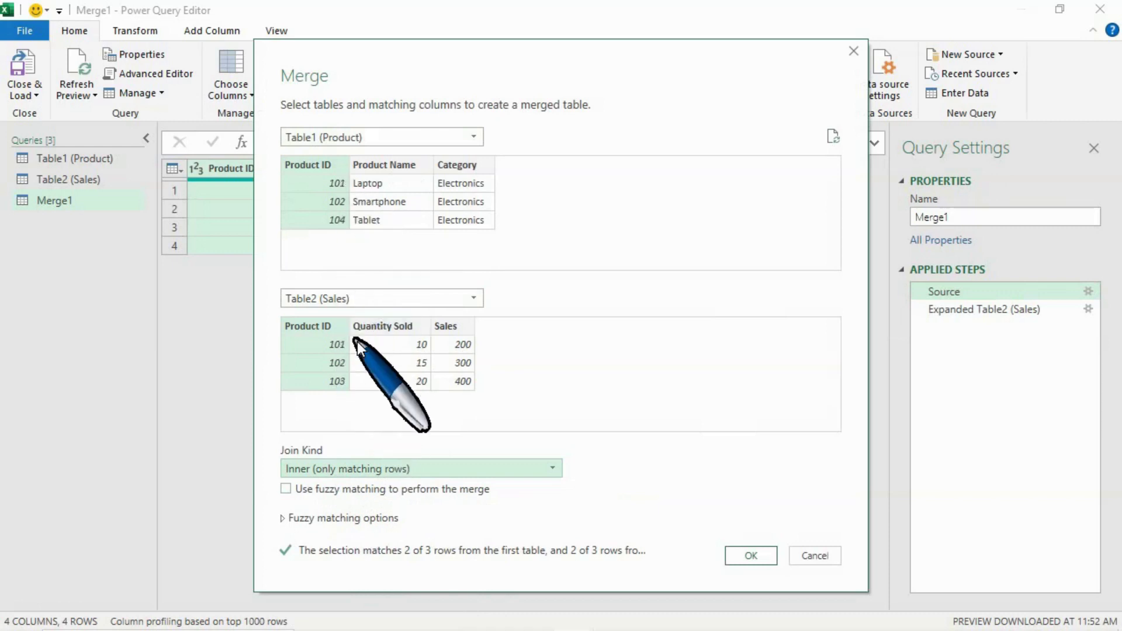
left_click(747, 560)
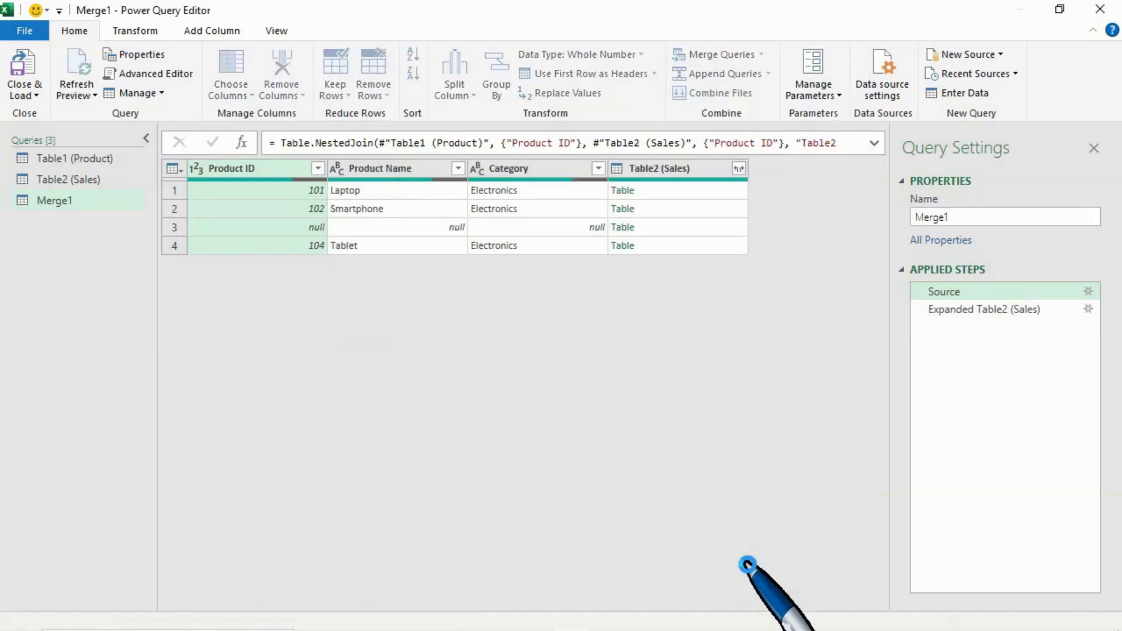
- Expand all Table2 (Sales) columns of the Inner join with the name prefix, inserting the step right after Source, and review the merged columns
left_click(739, 169)
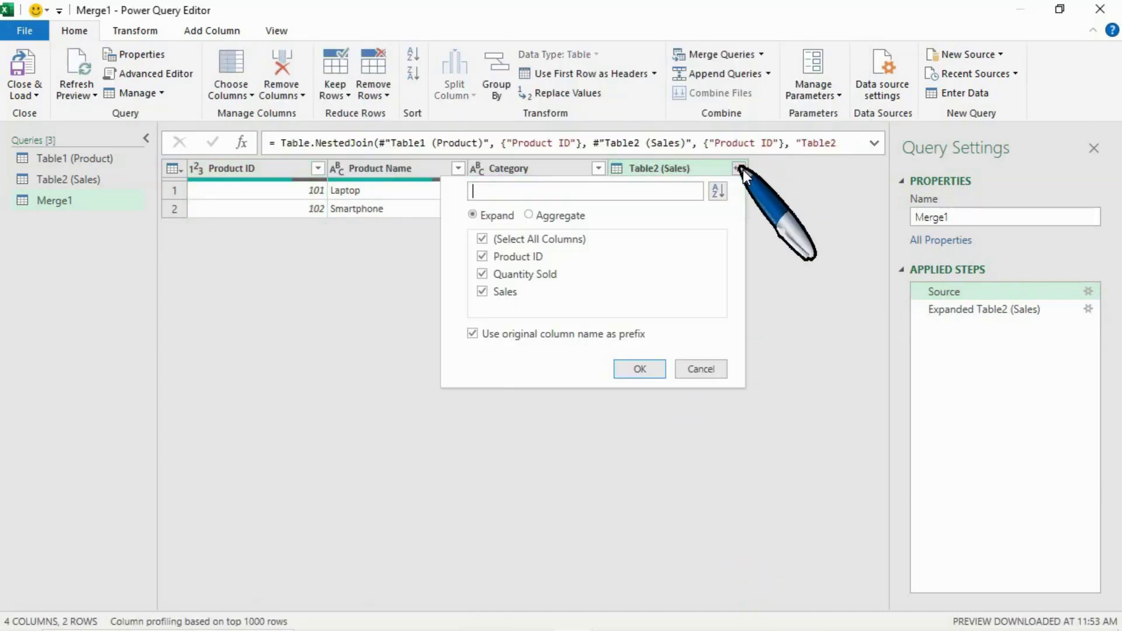
left_click(645, 368)
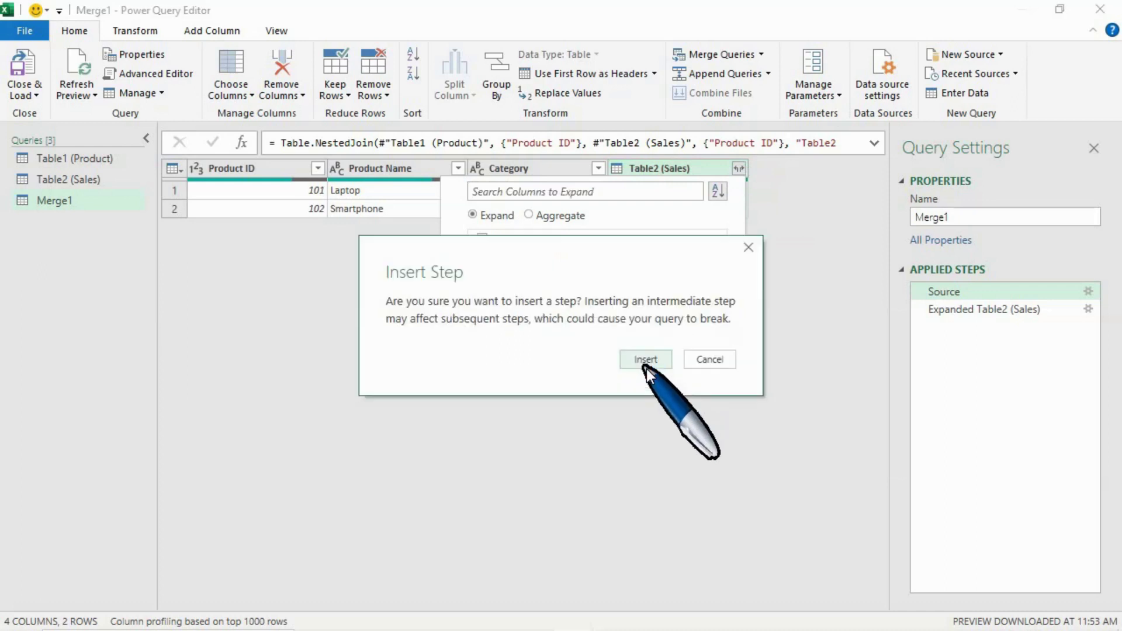
left_click(646, 360)
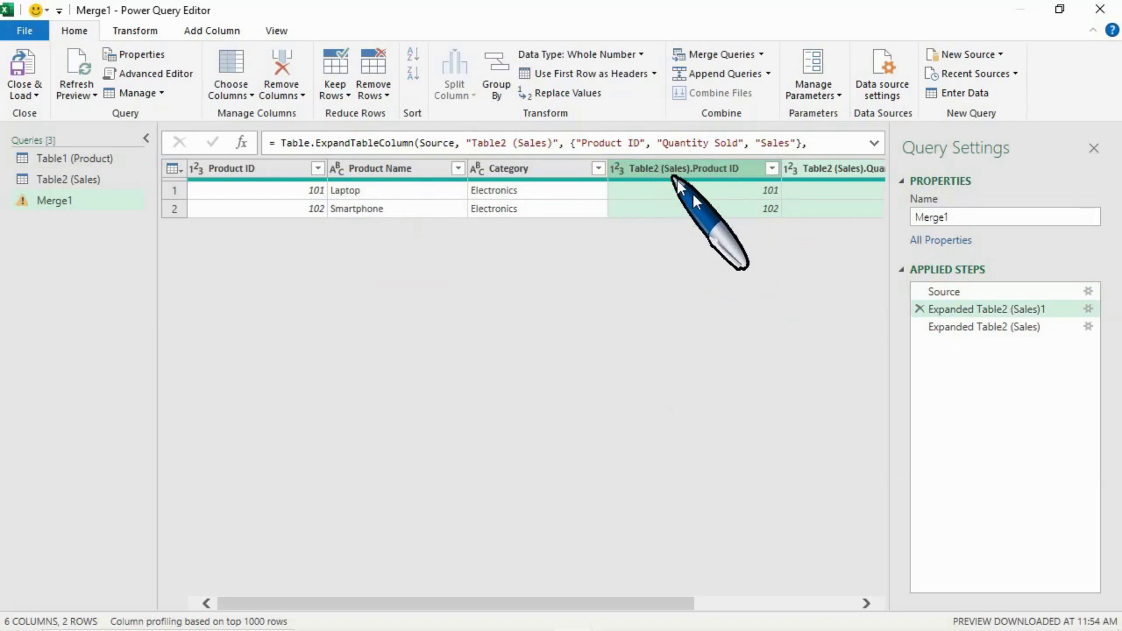
scroll(695, 199, "right", 5)
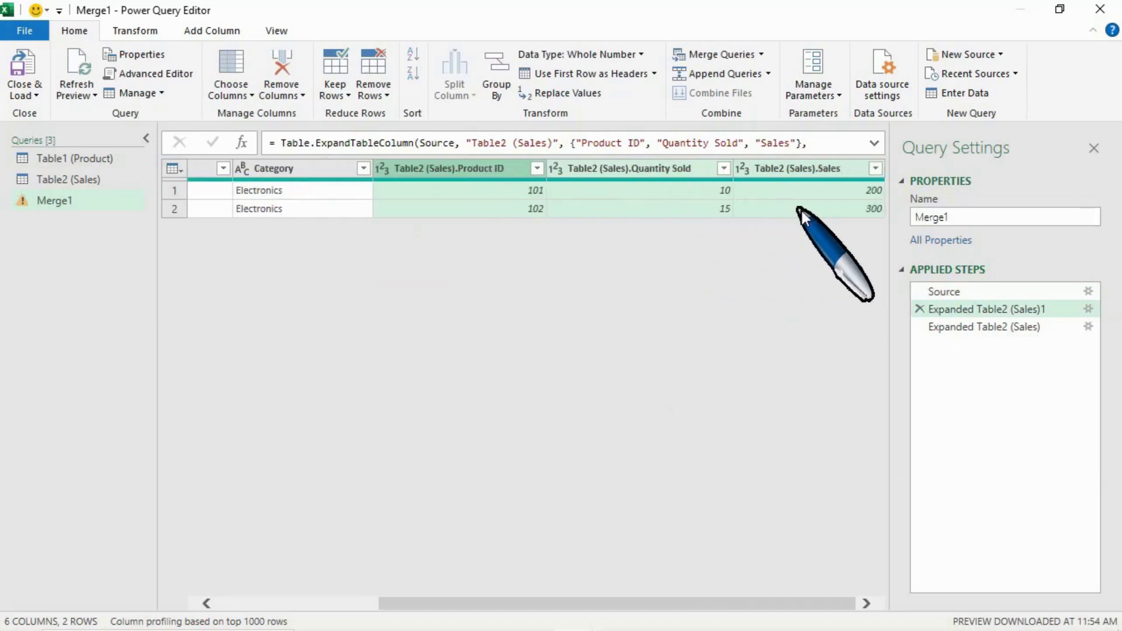
scroll(789, 212, "left", 5)
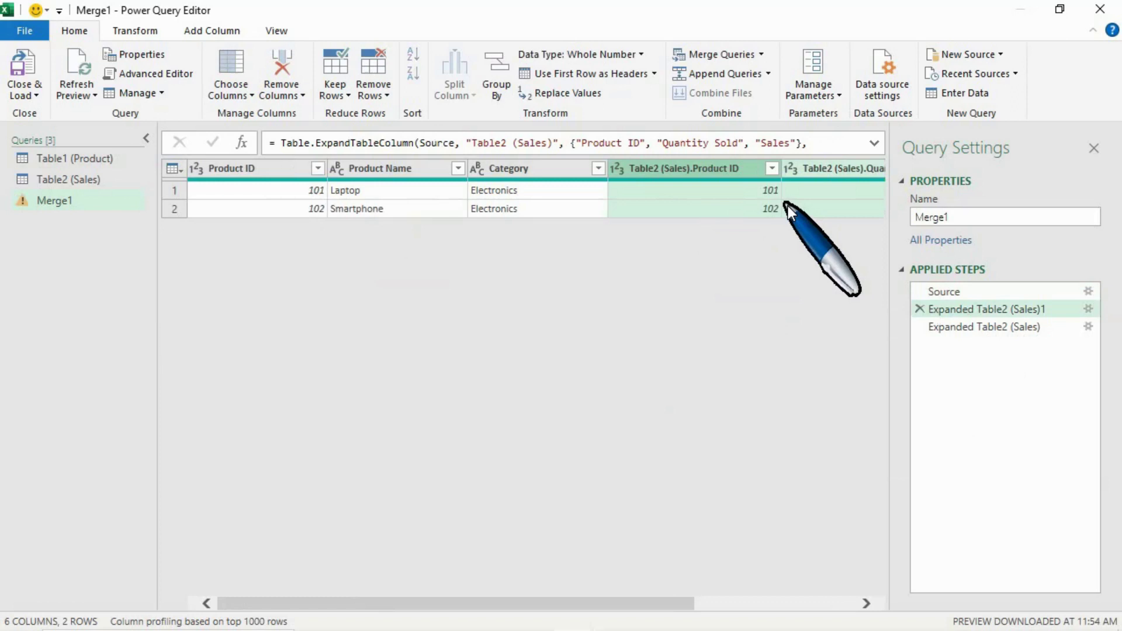
- Delete Merge1's applied steps from Expanded Table2 (Sales)1 until the end
right_click(970, 313)
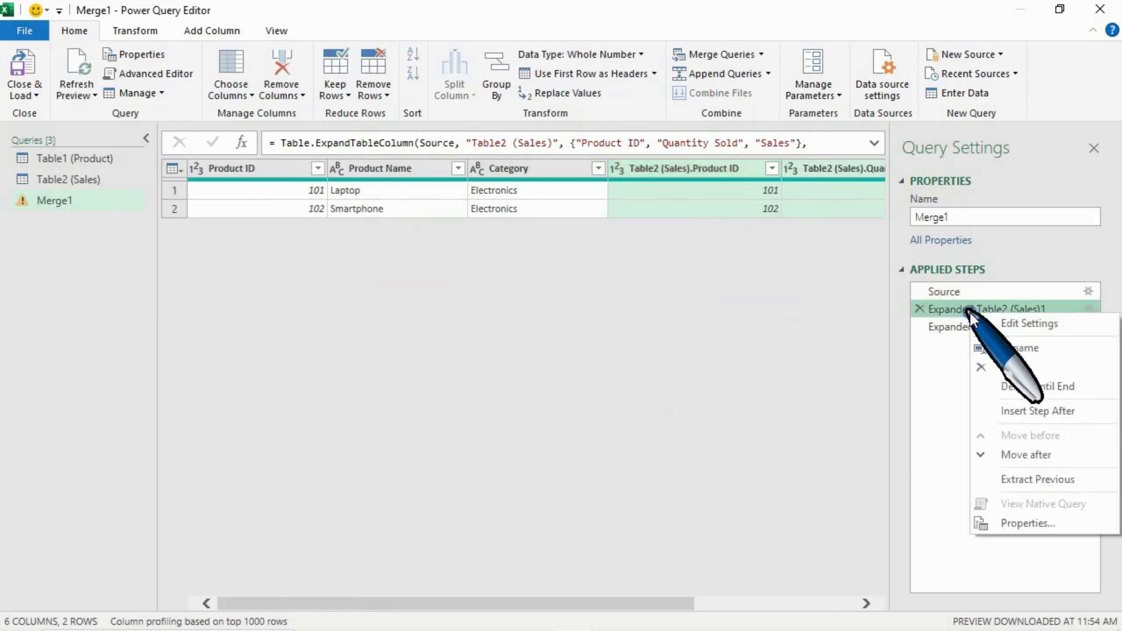
left_click(1023, 387)
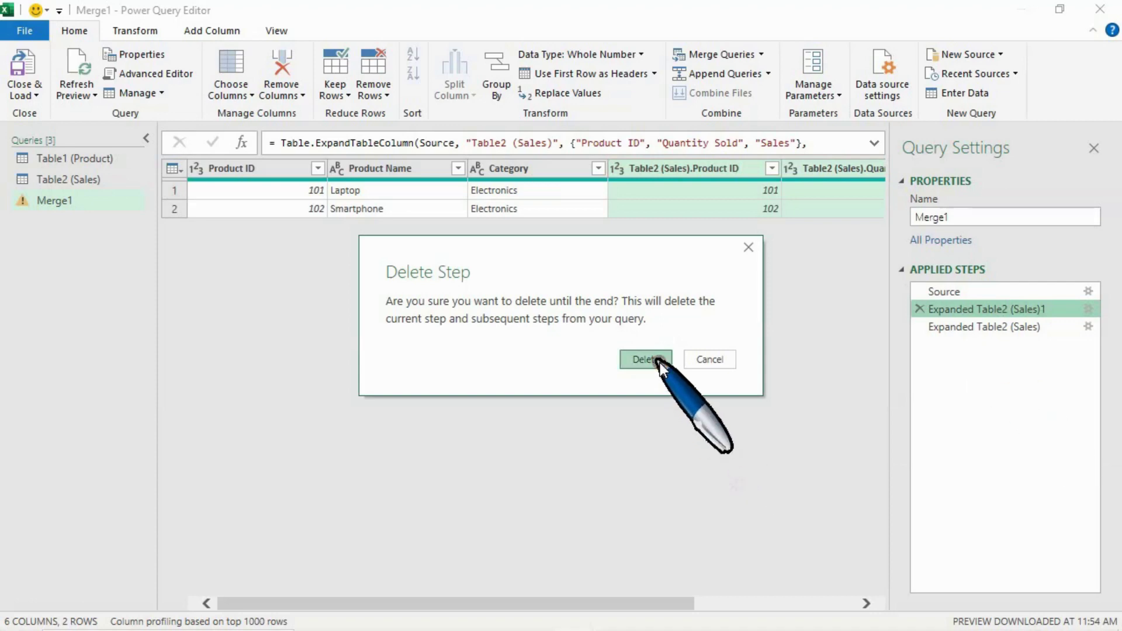
left_click(646, 359)
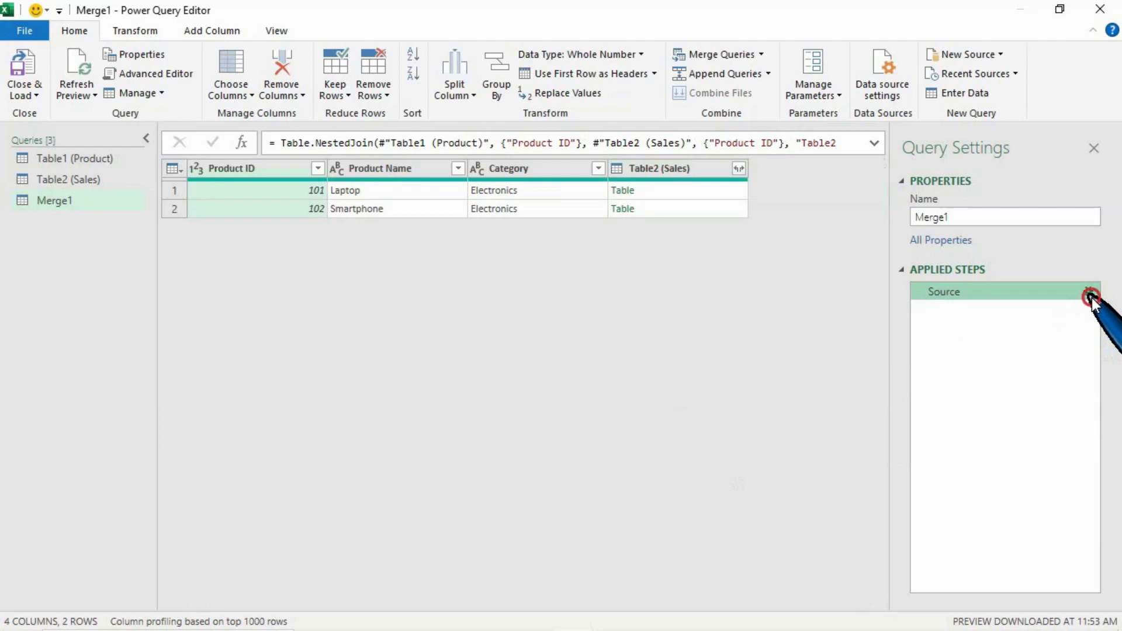
- Edit the Source step of Merge1 to change the join kind to Left Anti (rows only in first)
left_click(1089, 293)
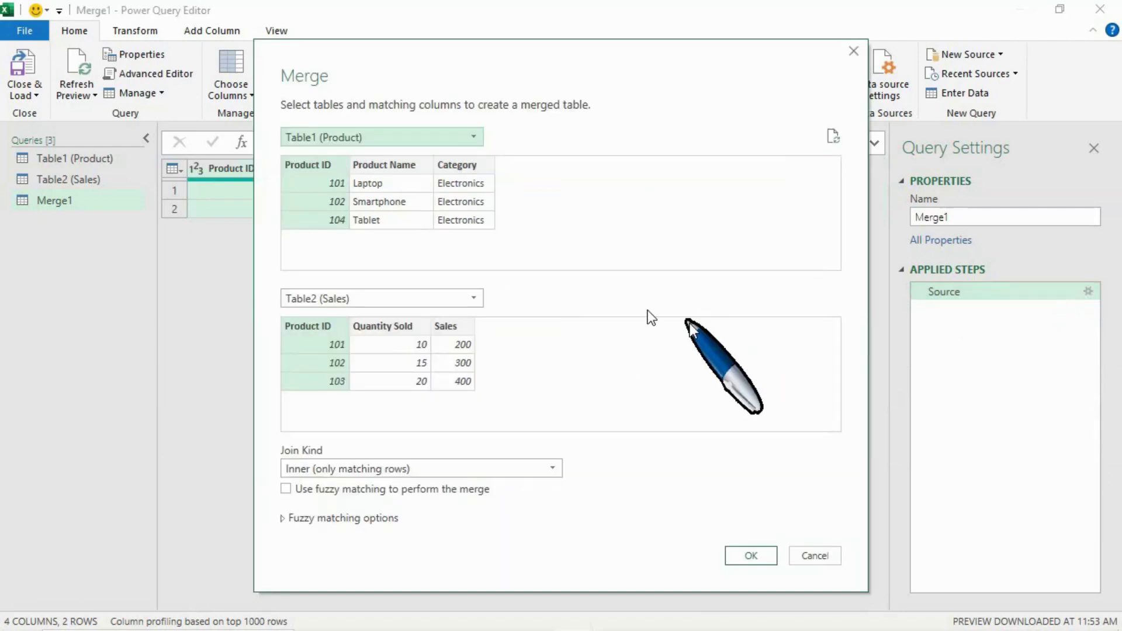
left_click(555, 471)
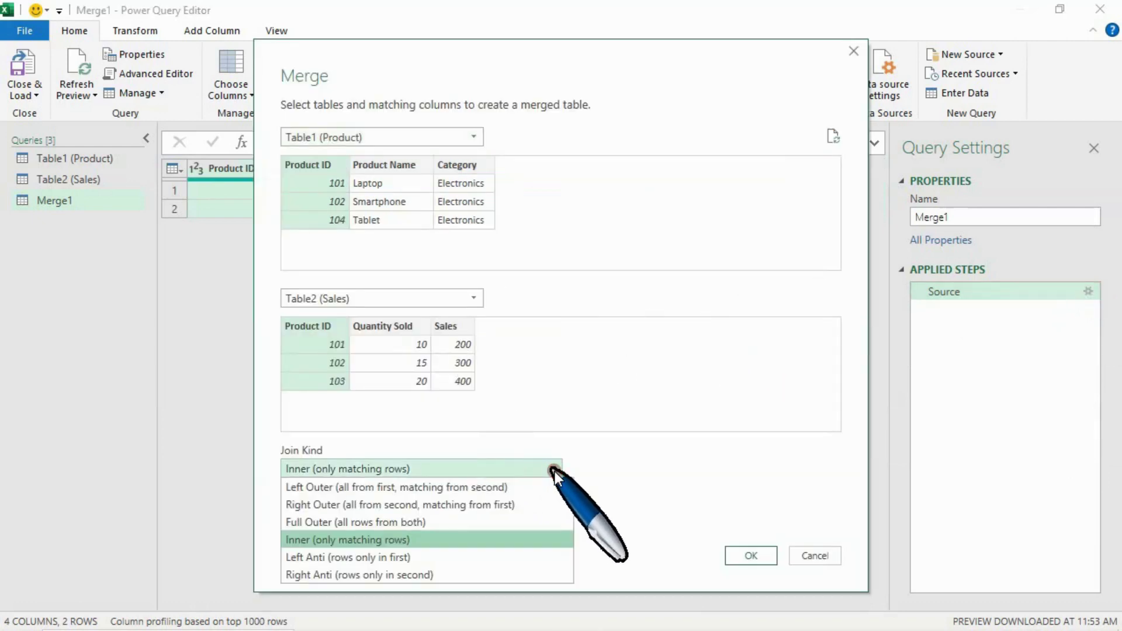
left_click(353, 558)
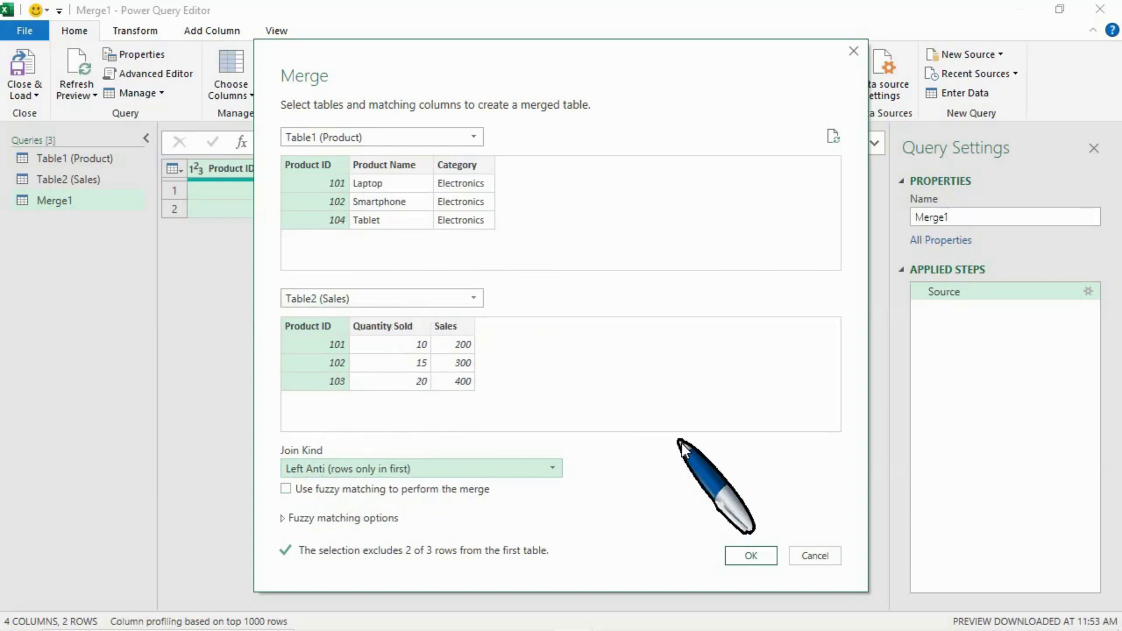
left_click(752, 553)
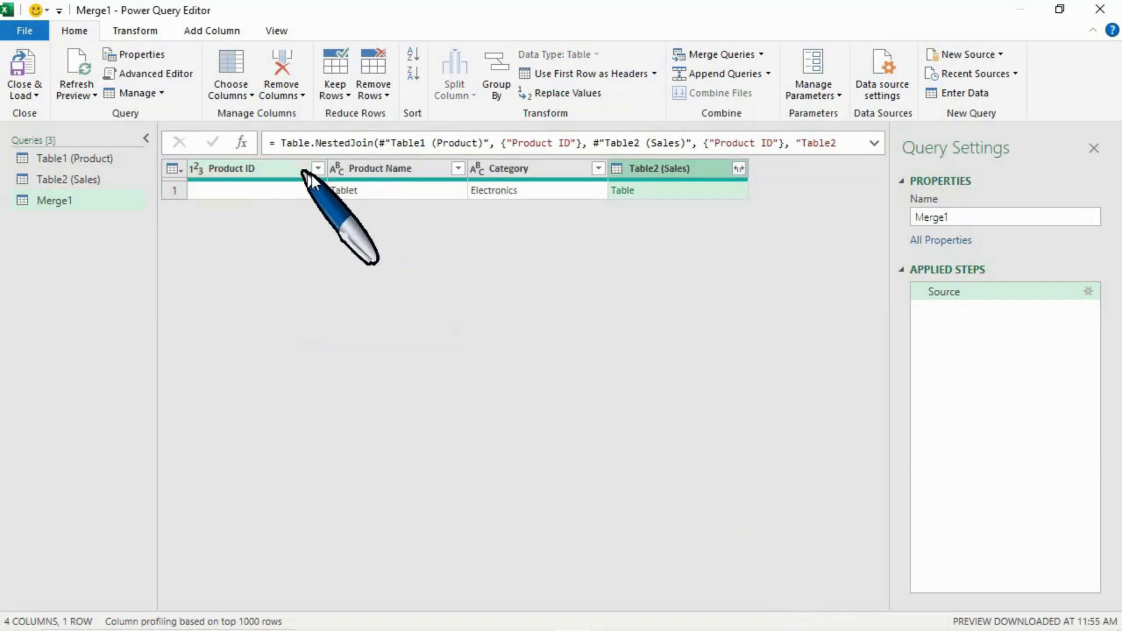
- Expand all Table2 (Sales) columns of the Left Anti result with the original column name as prefix, and review the merged columns
left_click(738, 170)
left_click(657, 372)
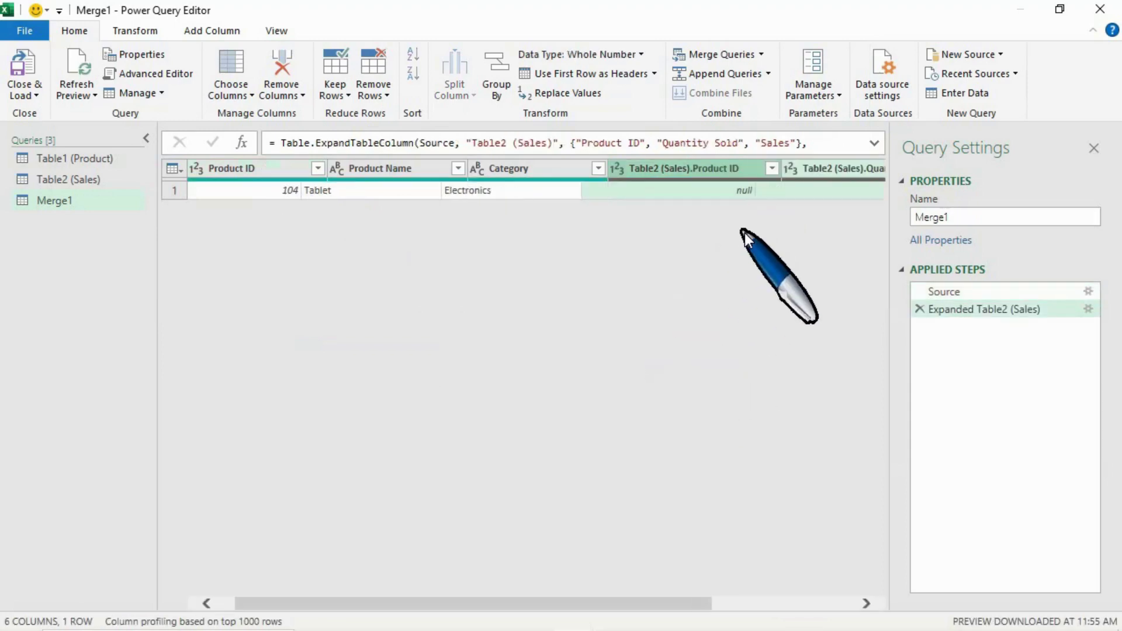
scroll(745, 233, "right", 5)
scroll(744, 233, "left", 5)
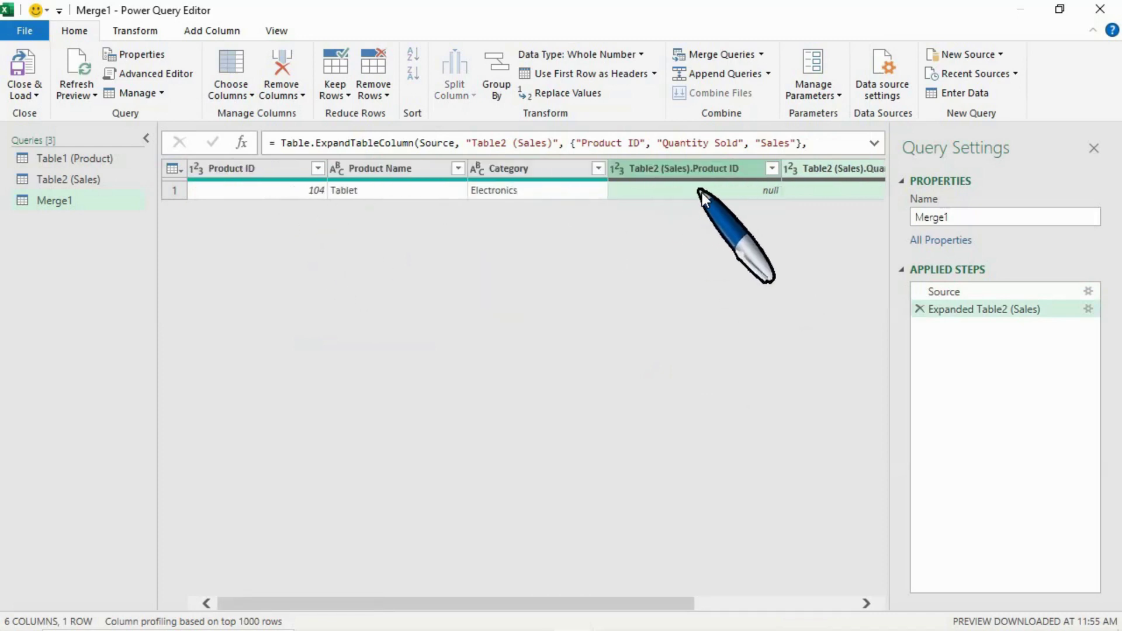
- Edit the Source step of Merge1 to change the join kind to Right Anti (rows only in second)
left_click(1088, 292)
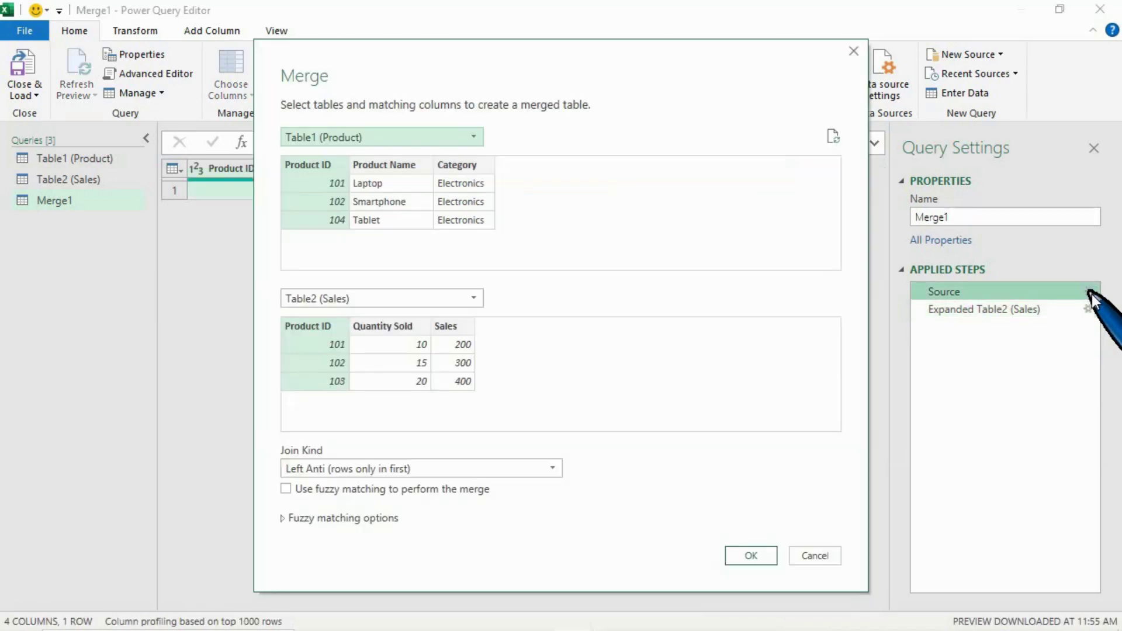
left_click(556, 468)
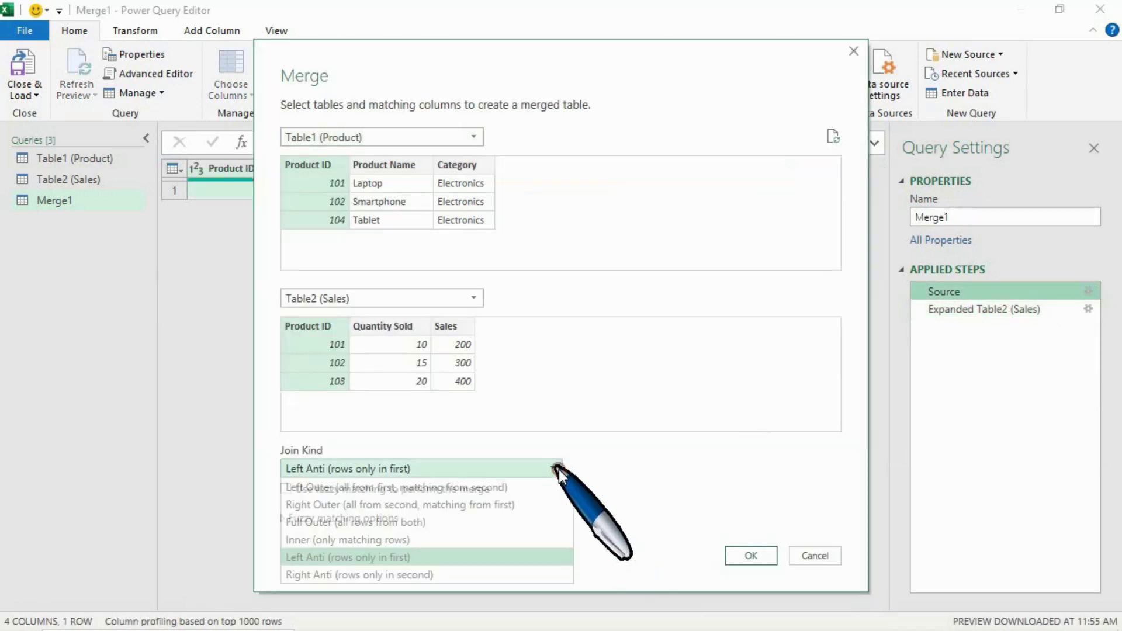
left_click(442, 575)
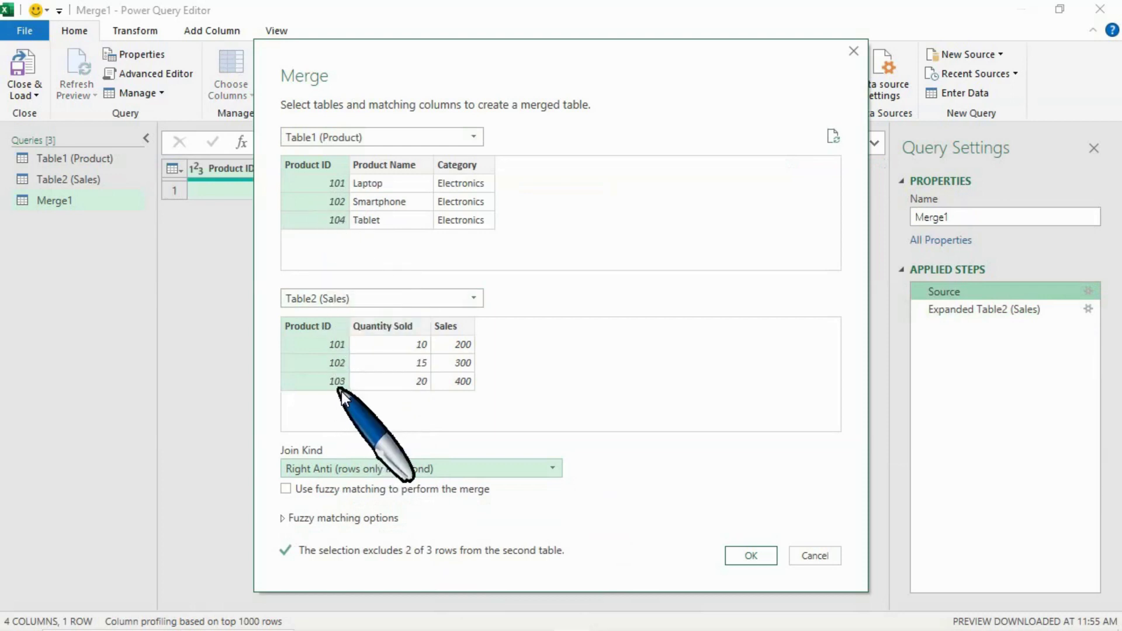
left_click(748, 556)
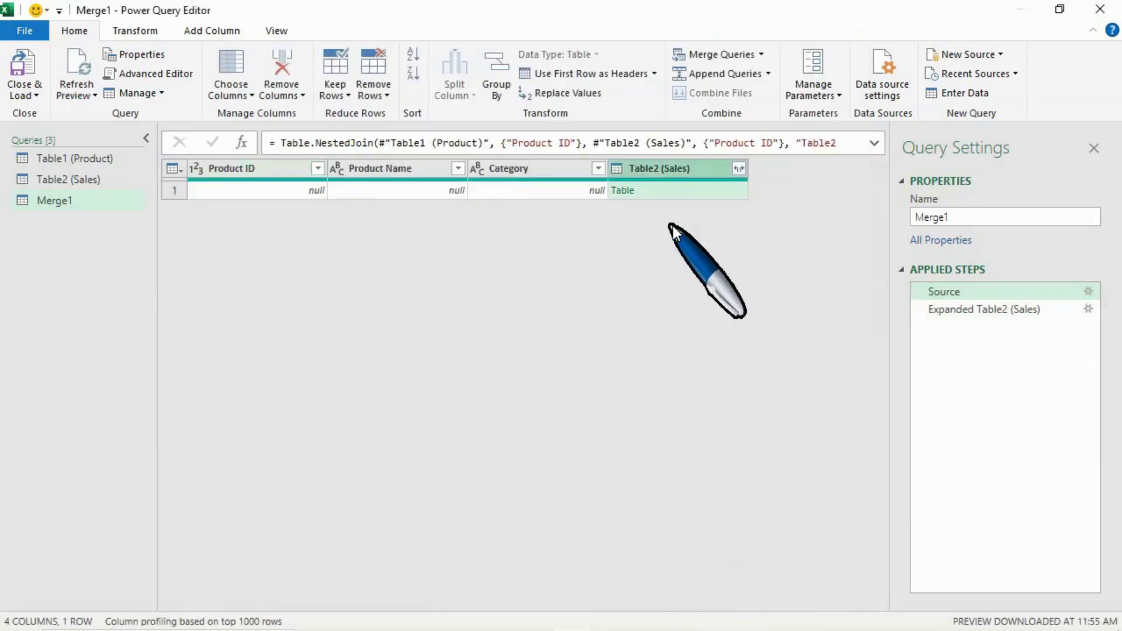
- Preview the nested Sales table, expand all its columns with the original column name as prefix right after Source, and review the merged columns
left_click(671, 194)
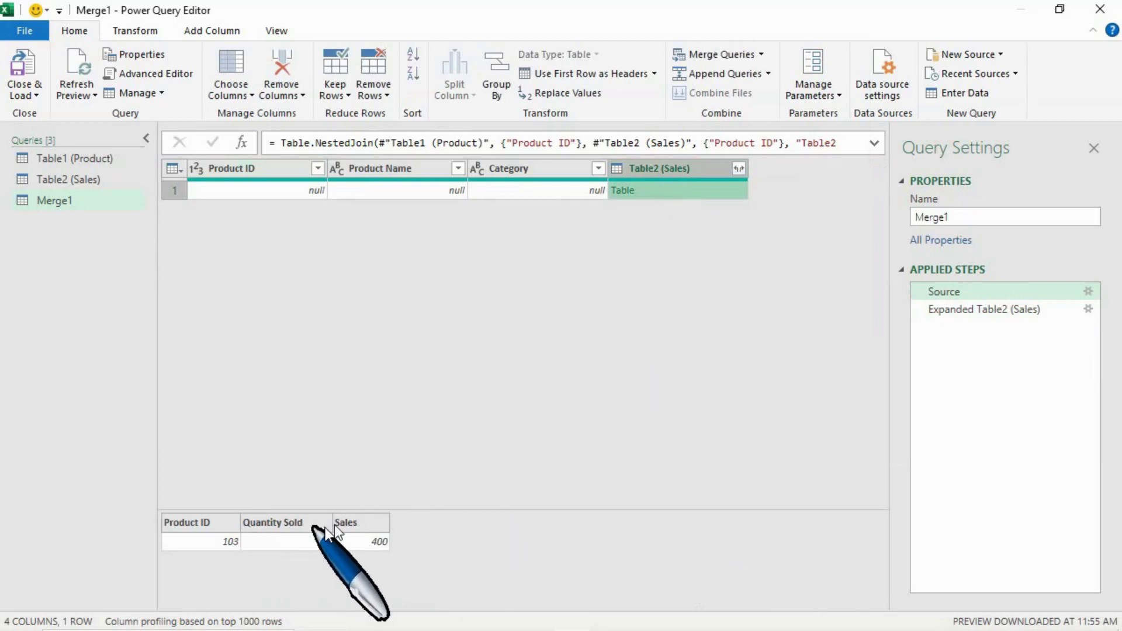
left_click(744, 173)
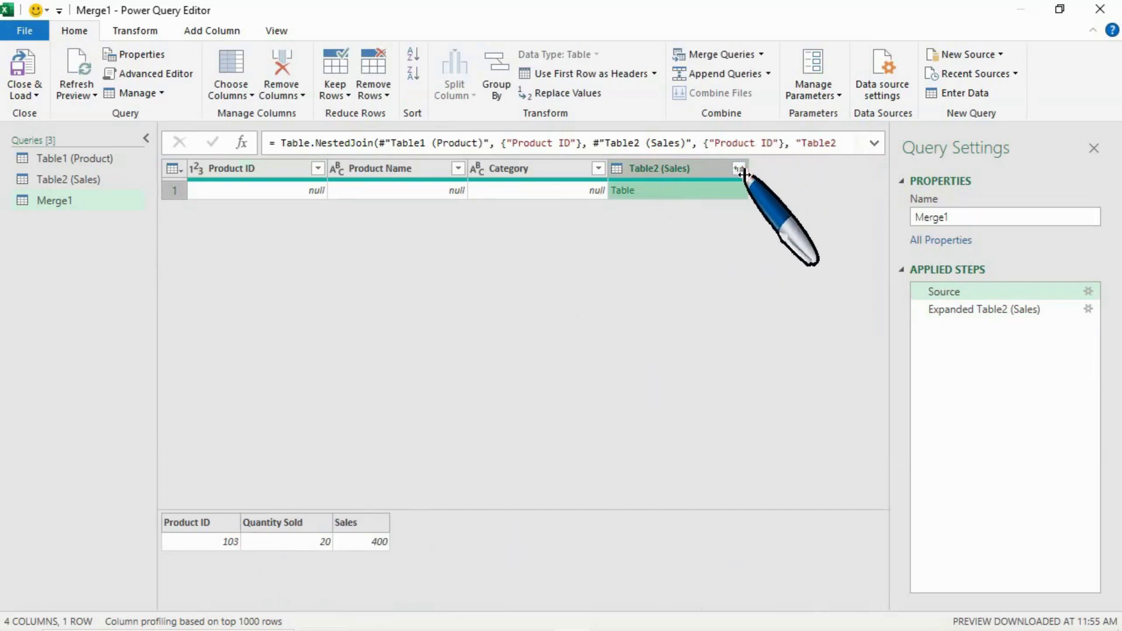
left_click(647, 367)
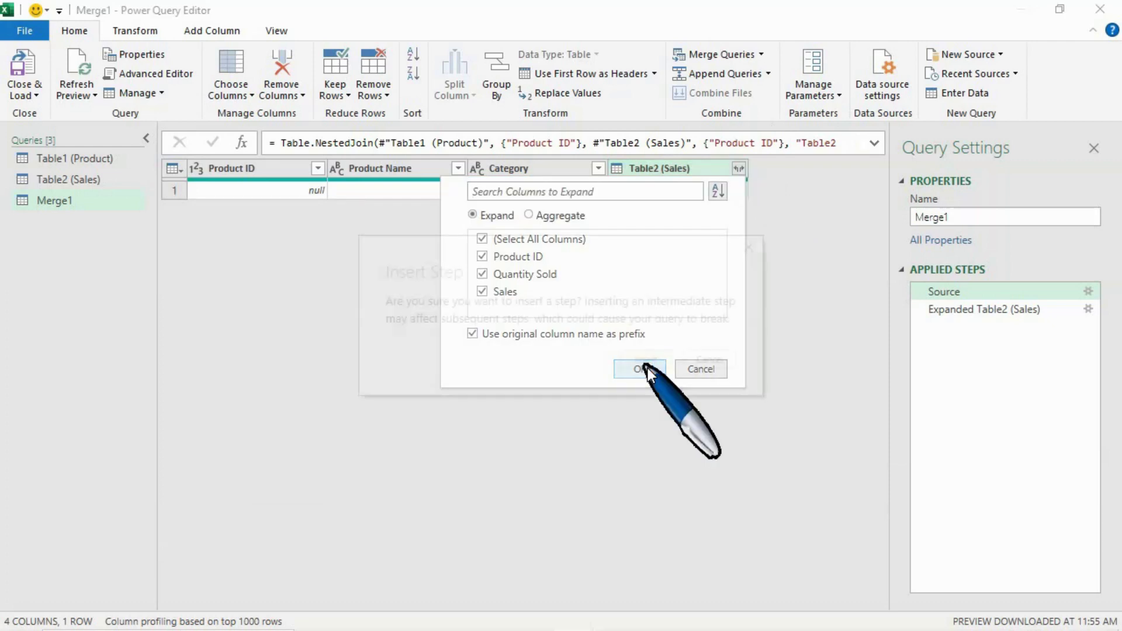
left_click(648, 367)
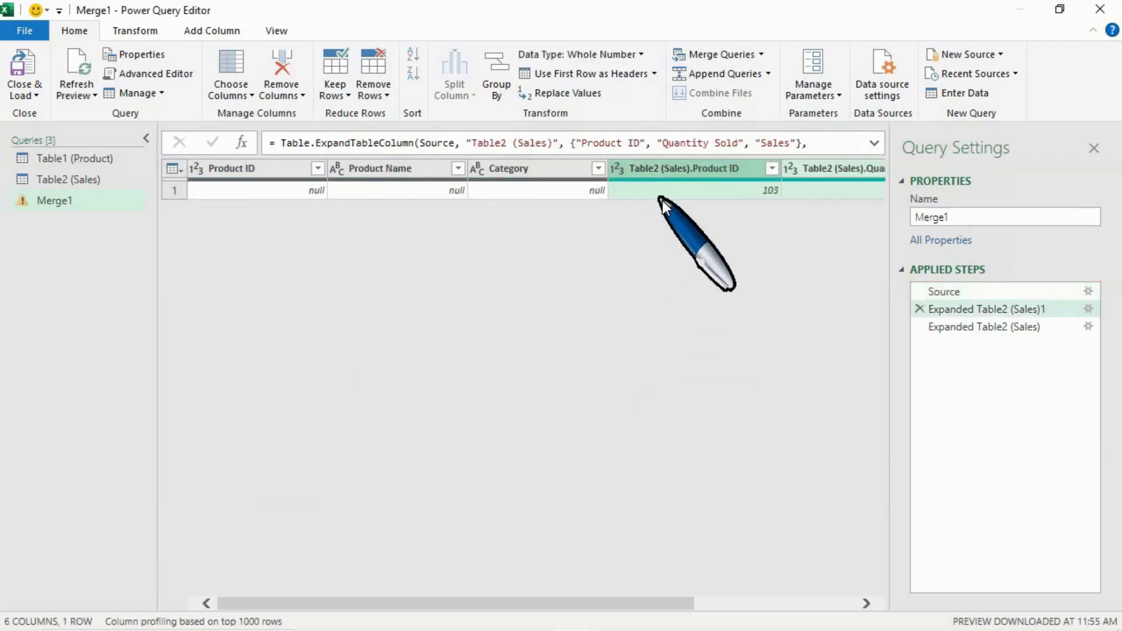
scroll(721, 204, "right", 4)
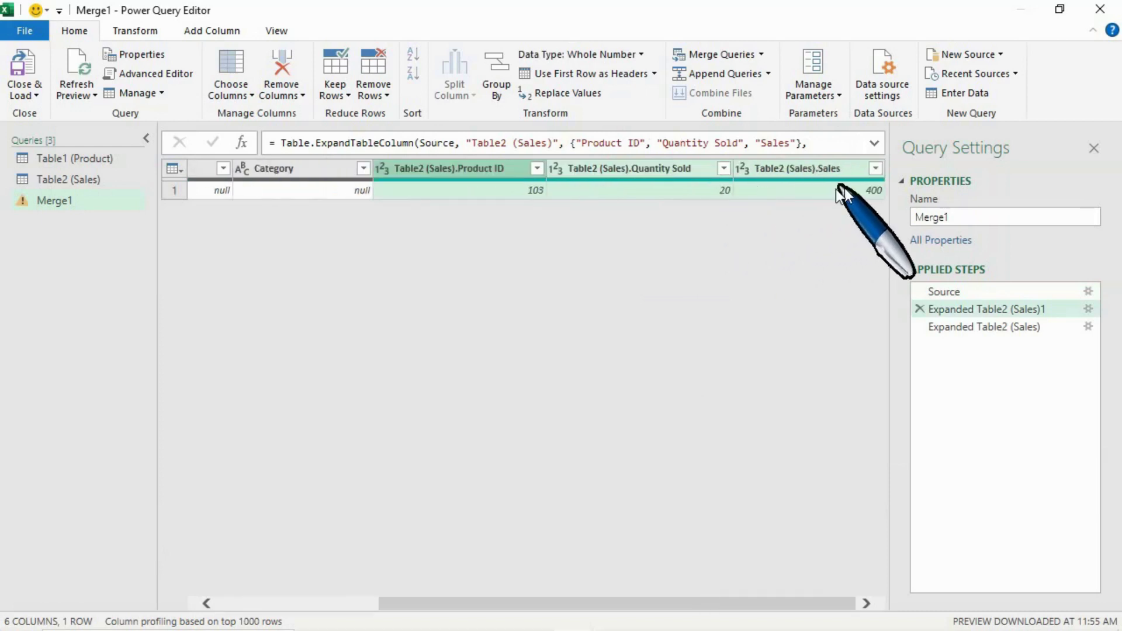
scroll(386, 271, "left", 2)
scroll(385, 271, "left", 1)
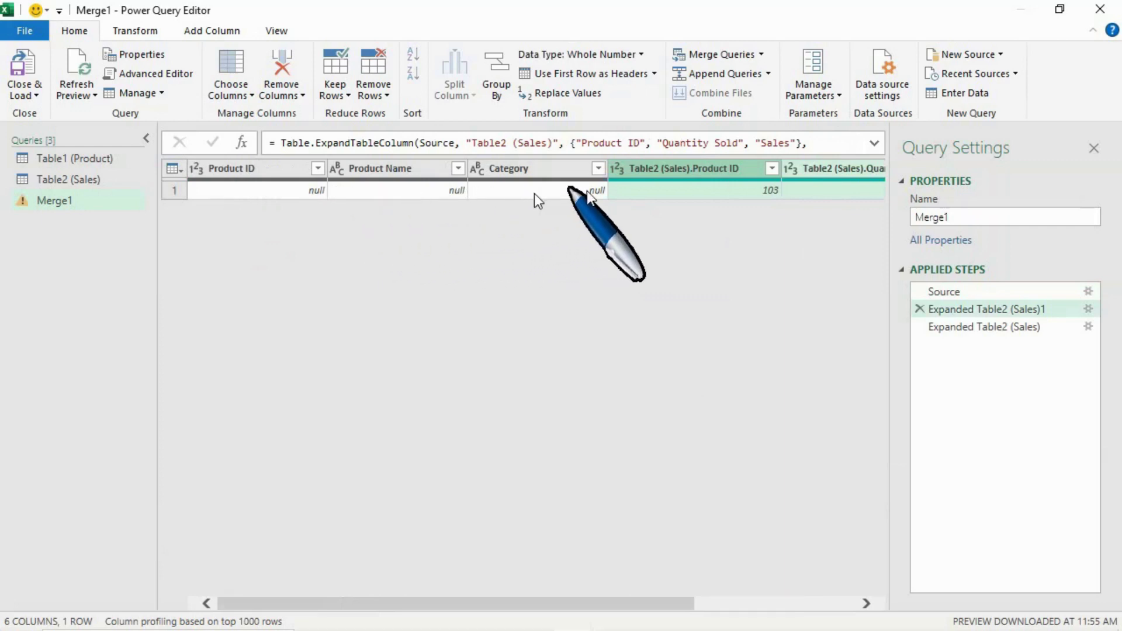
- Delete Merge1's applied steps from Expanded Table2 (Sales)1 until the end, keeping only Source
right_click(990, 311)
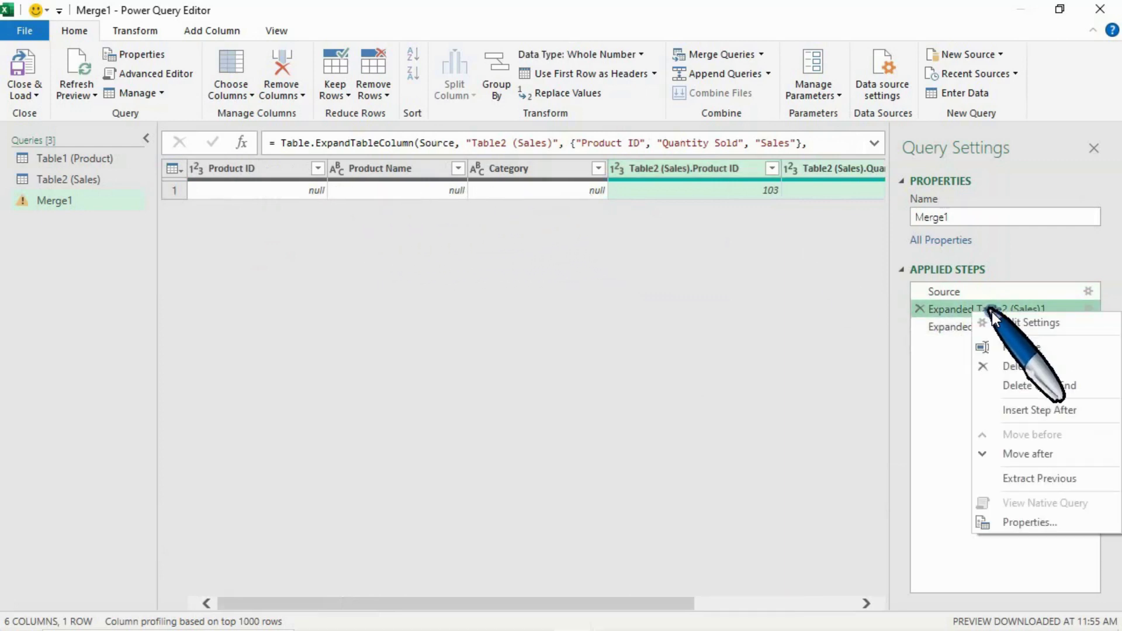
left_click(1042, 387)
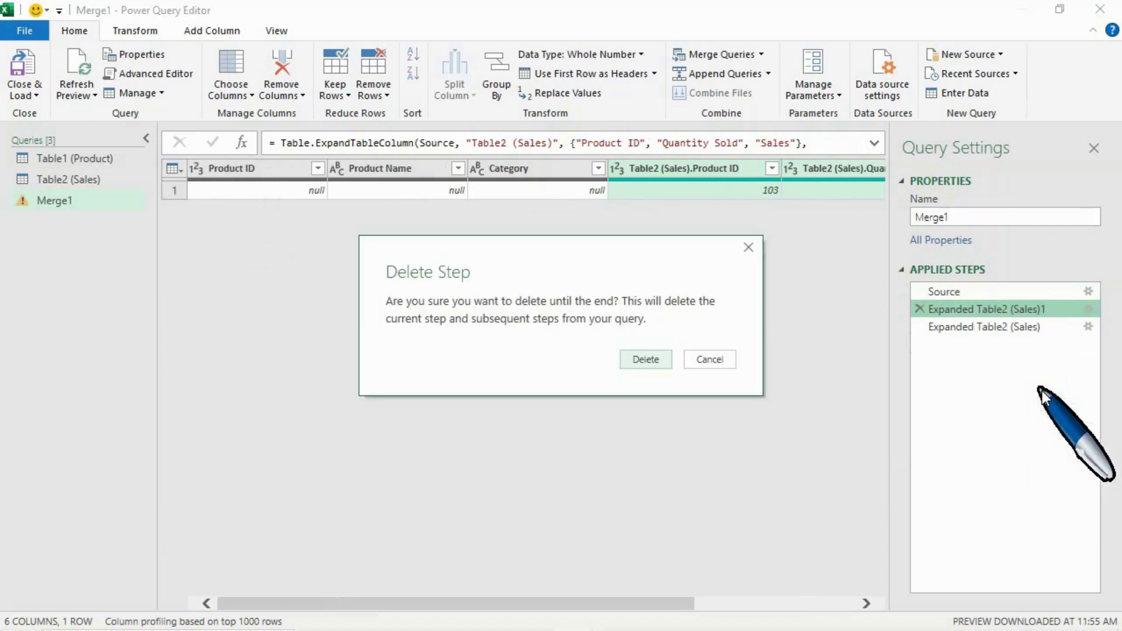
left_click(653, 365)
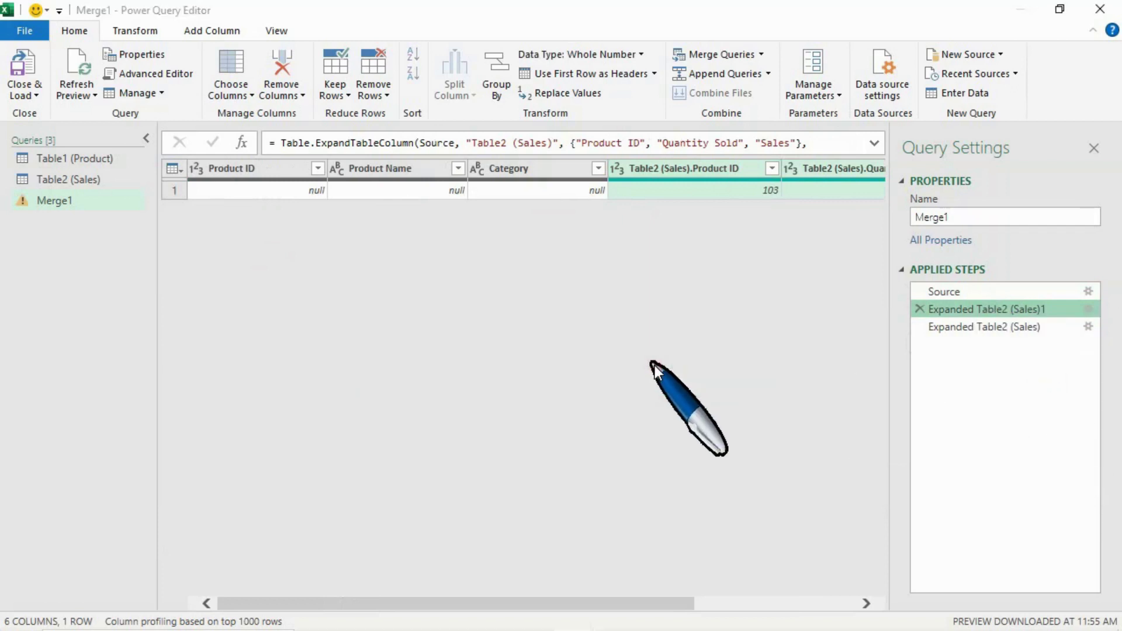
- Review the join kinds in the Source step's merge settings and try fuzzy matching, leaving it off with Right Anti kept
left_click(1088, 292)
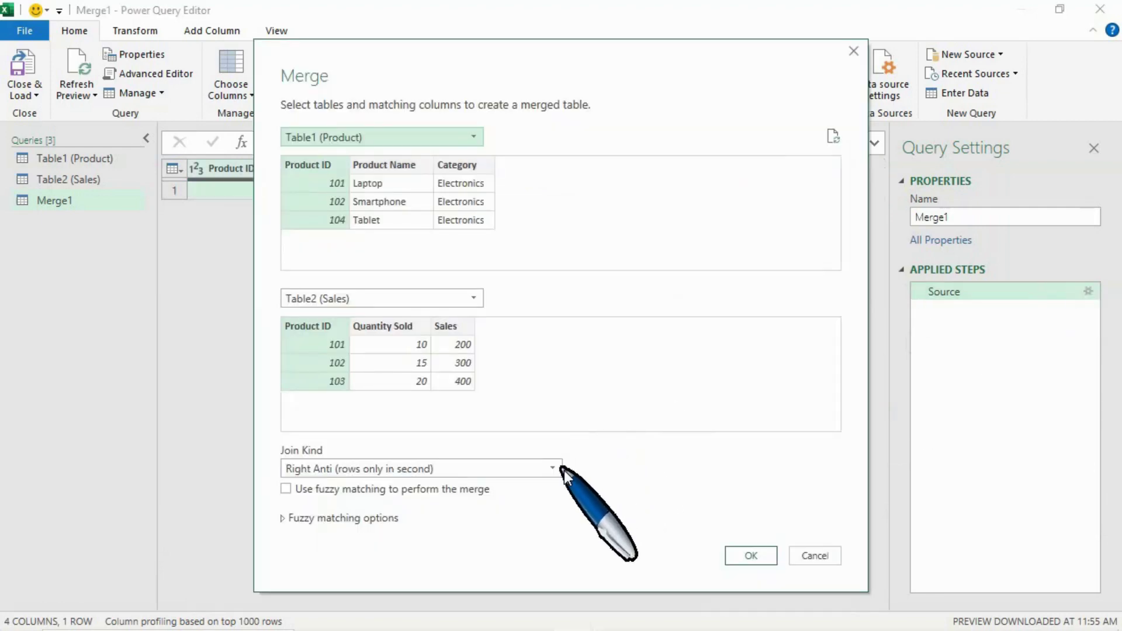
left_click(559, 469)
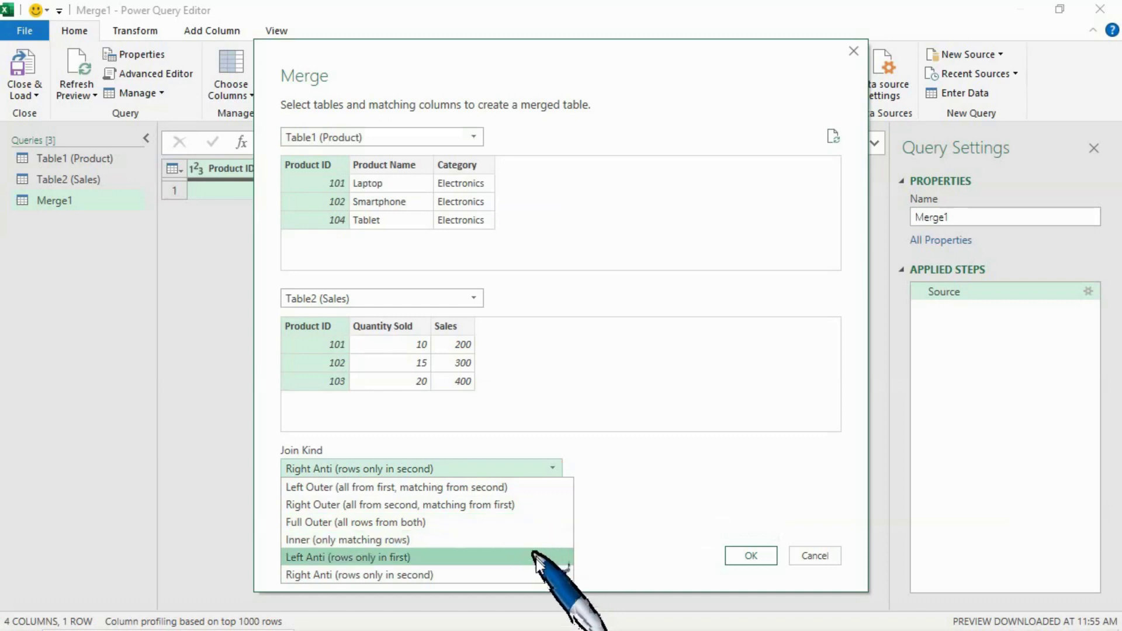
left_click(608, 496)
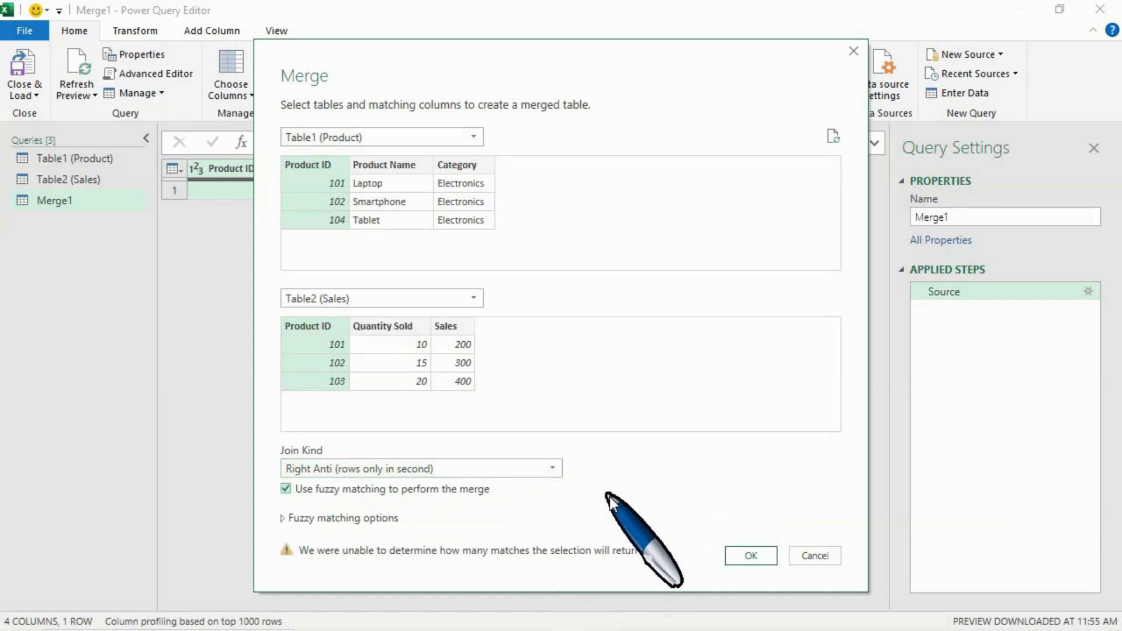
left_click(286, 489)
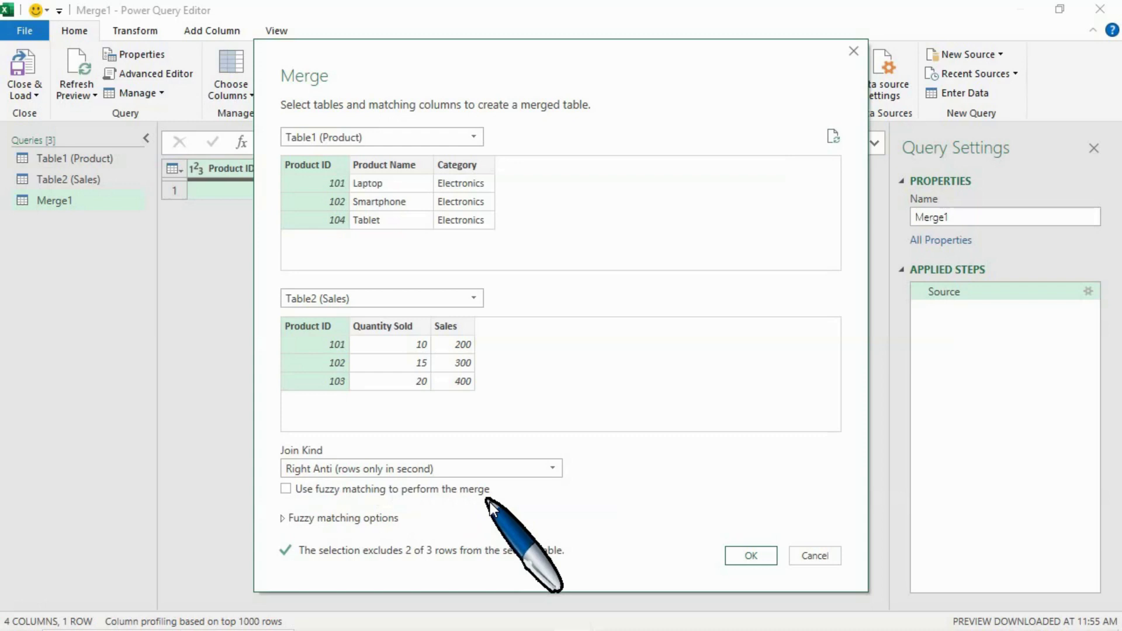
left_click(751, 555)
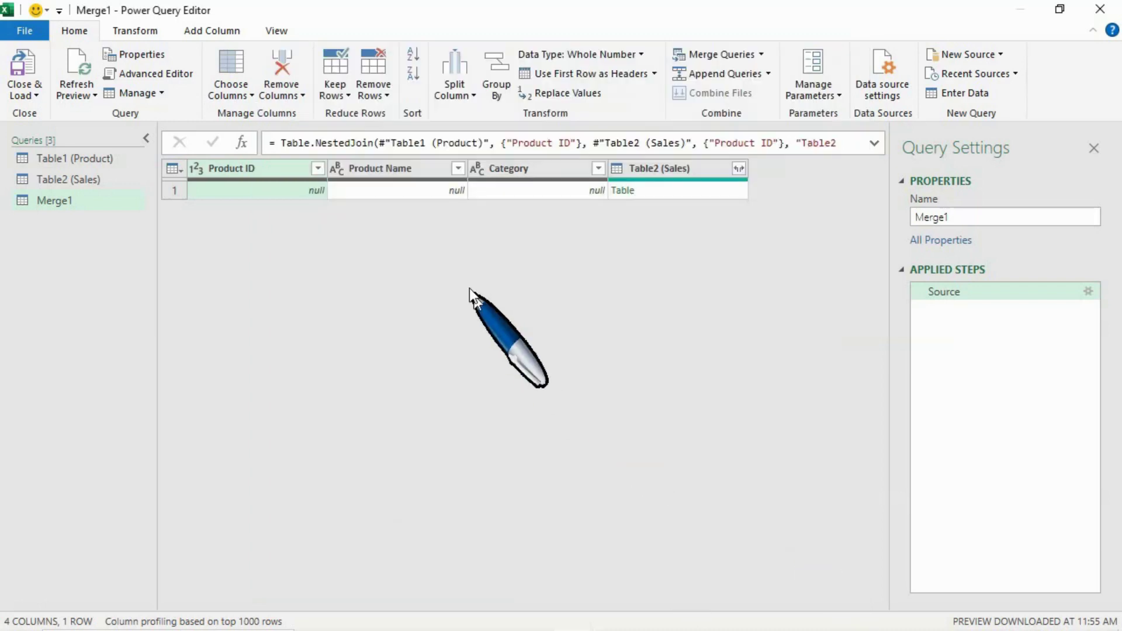
left_click(457, 253)
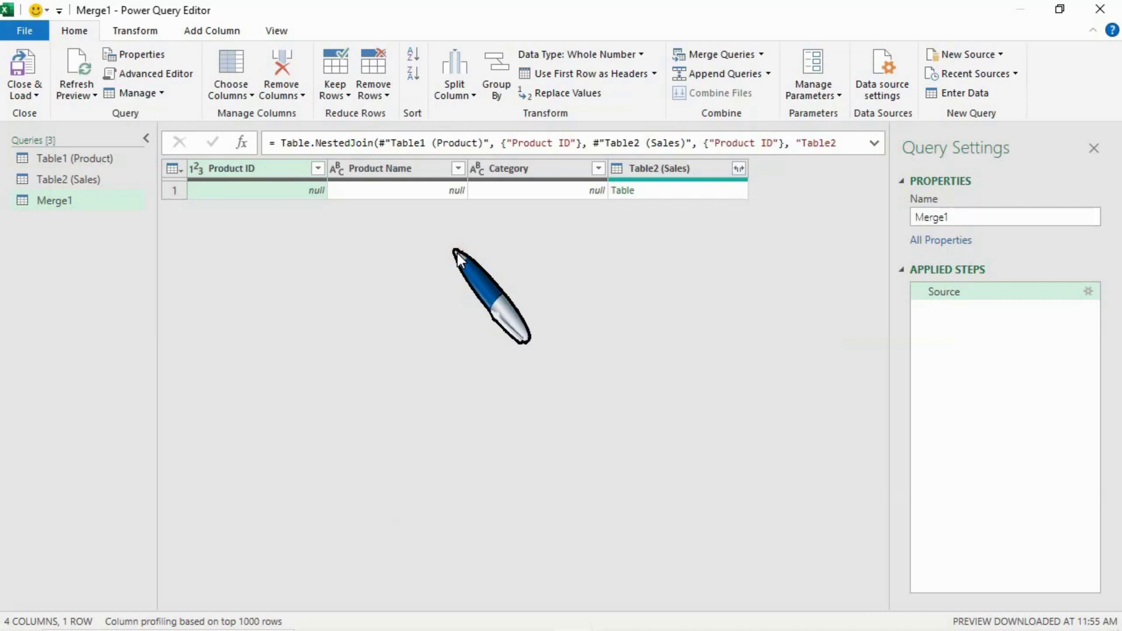
key("Escape")
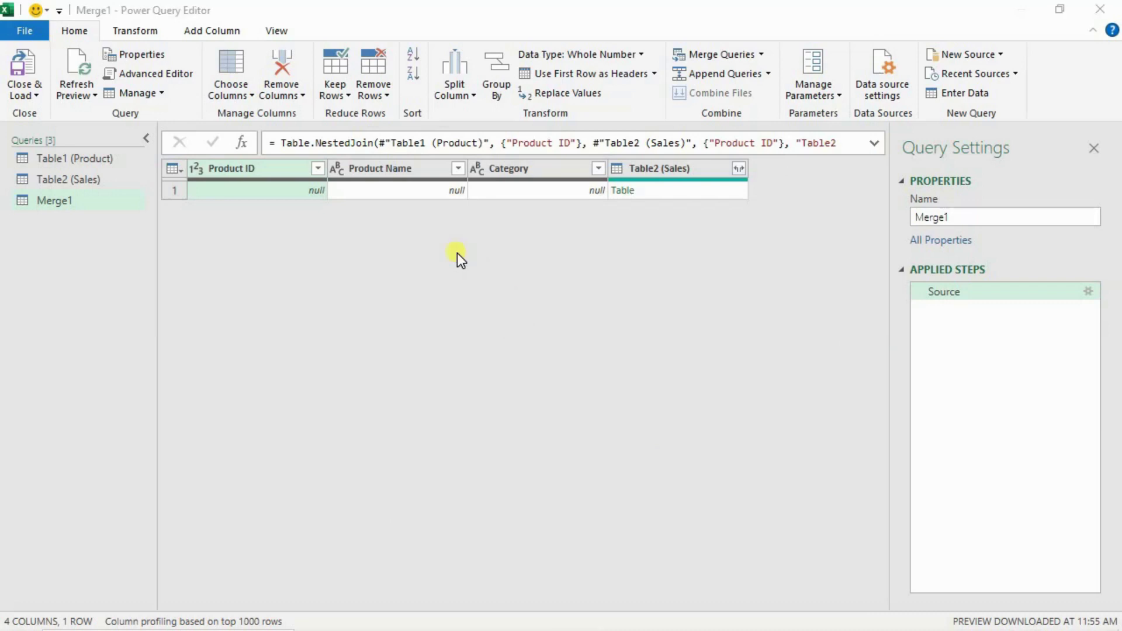